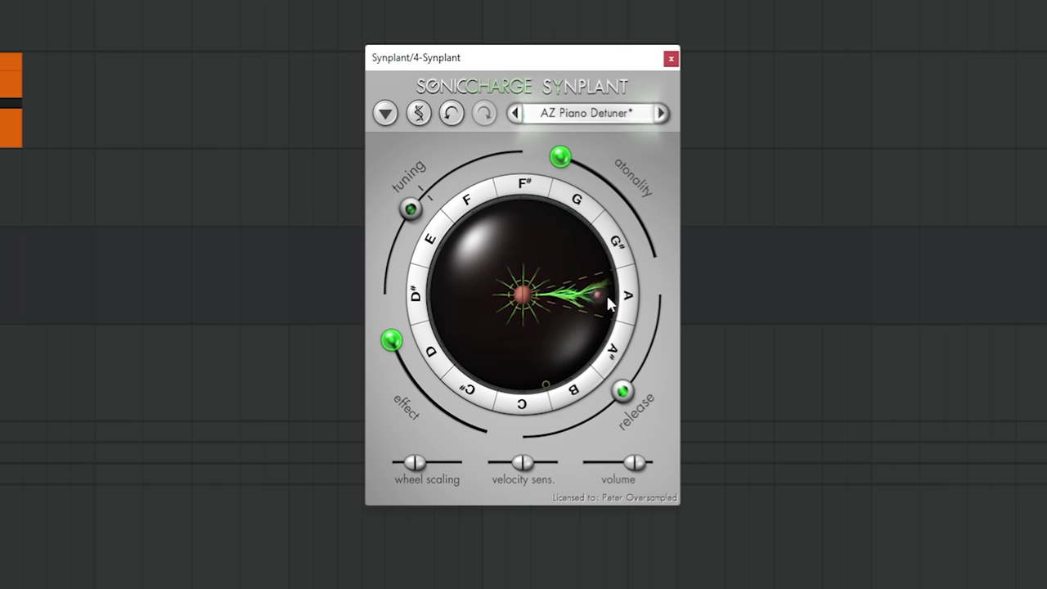
Pull back the grown branch, grow branches toward G# and A, and plant one as a new seed
mouse_move(600, 301)
mouse_down()
mouse_move(524, 303)
mouse_move(538, 270)
mouse_up()
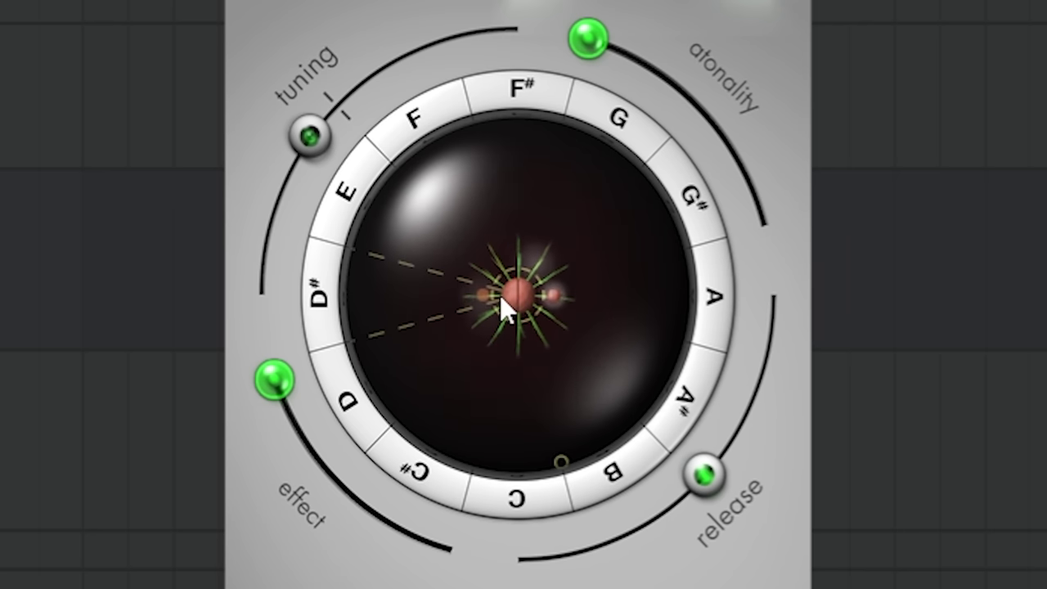
drag(499, 298, 628, 233)
drag(519, 295, 685, 320)
click(503, 305)
From the new seed, grow branches toward B and A, plant the A branch, then grow toward D#
drag(499, 318, 581, 401)
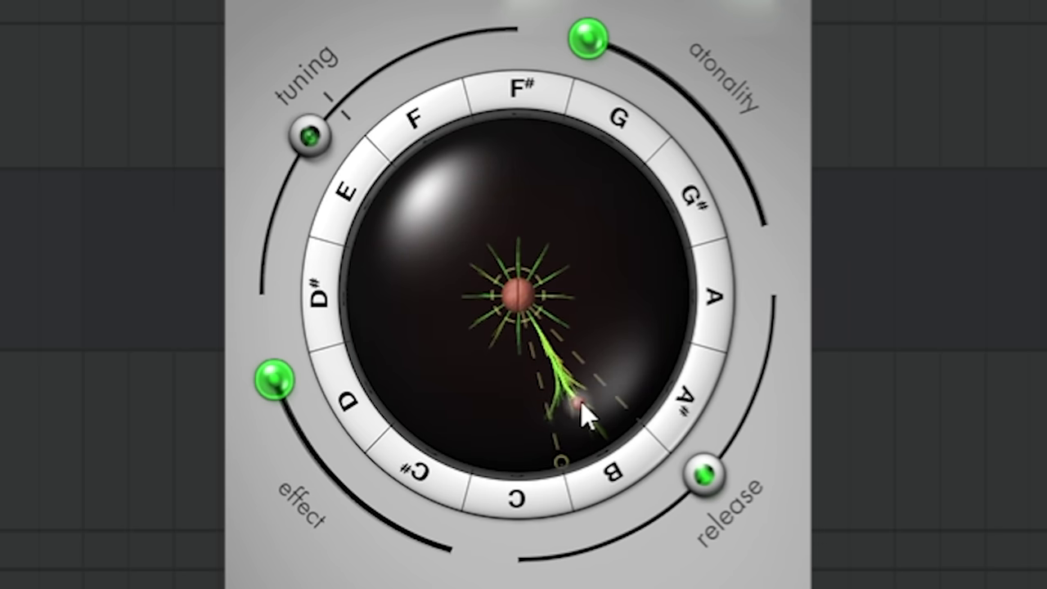
drag(555, 353, 659, 295)
click(514, 294)
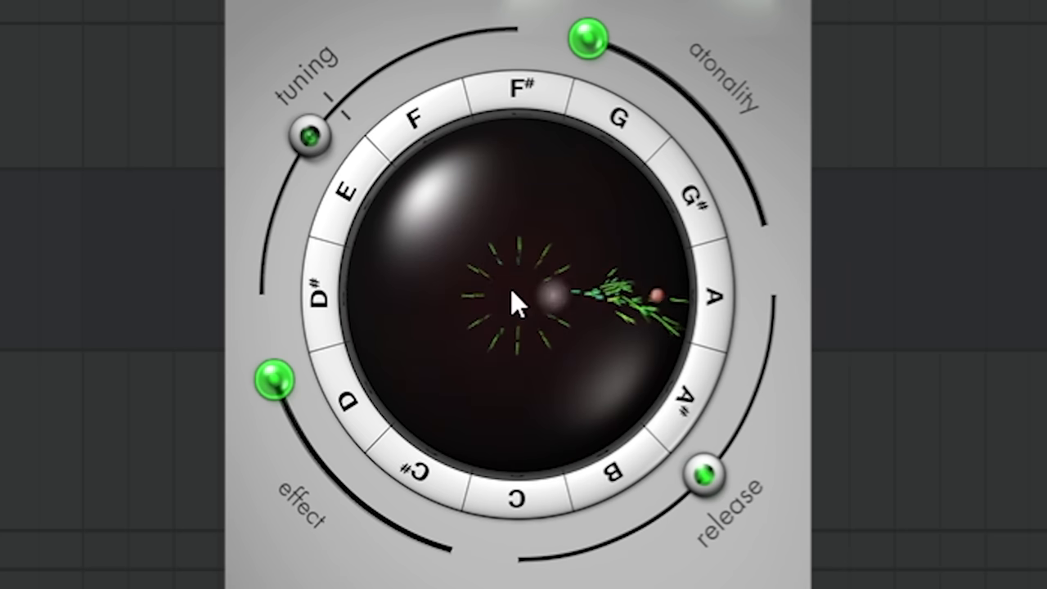
click(510, 291)
drag(518, 293, 419, 296)
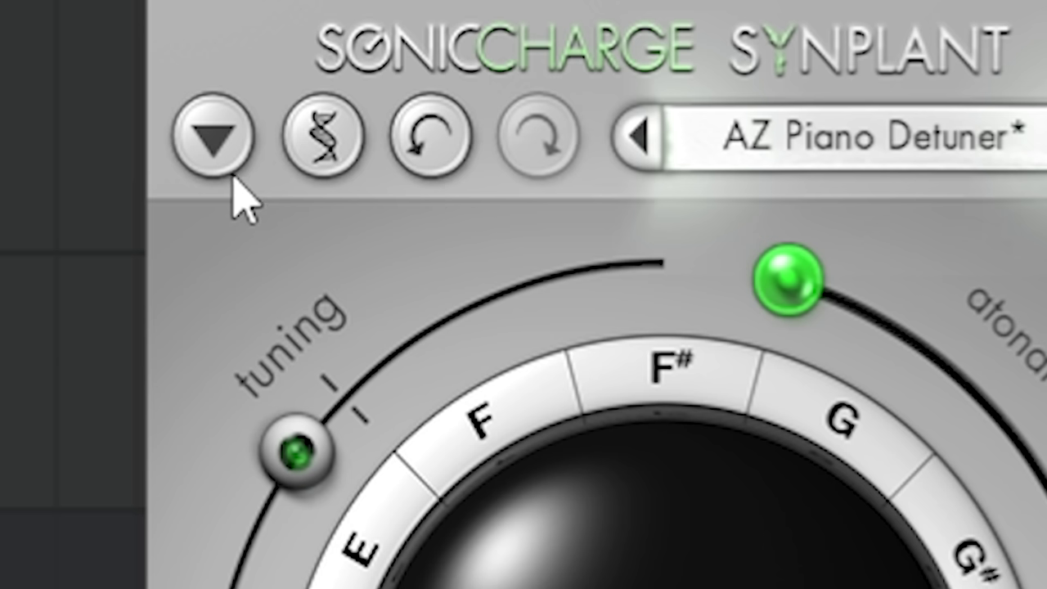
Show the current Synplant patch's synthesis parameters in the DNA gene editor
click(328, 139)
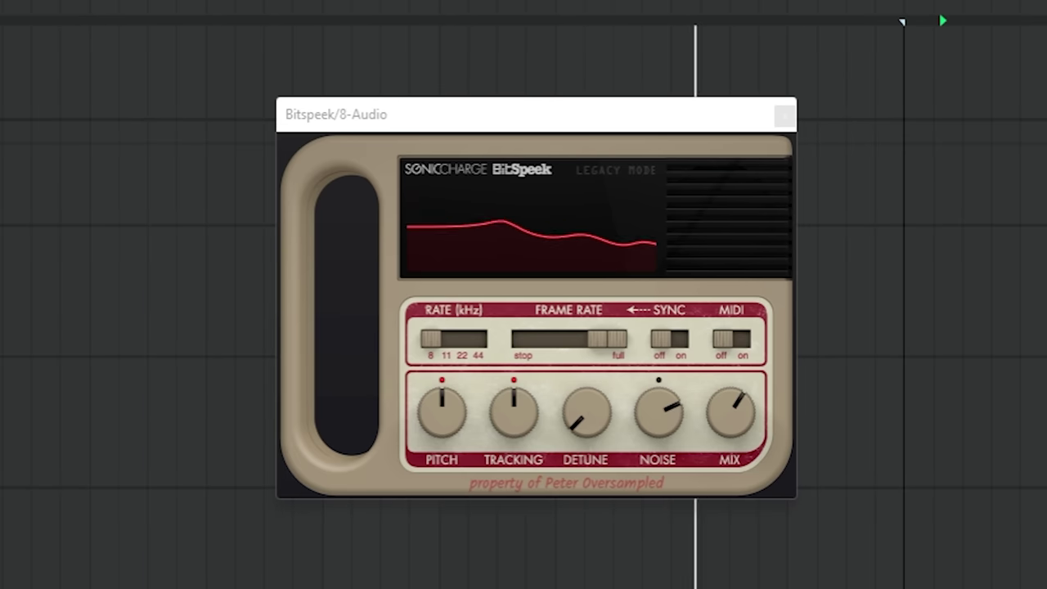
In Bitspeek, restore frame rate to about 40 Hz, lower mix and noise, and set rate to 11 kHz
click(446, 343)
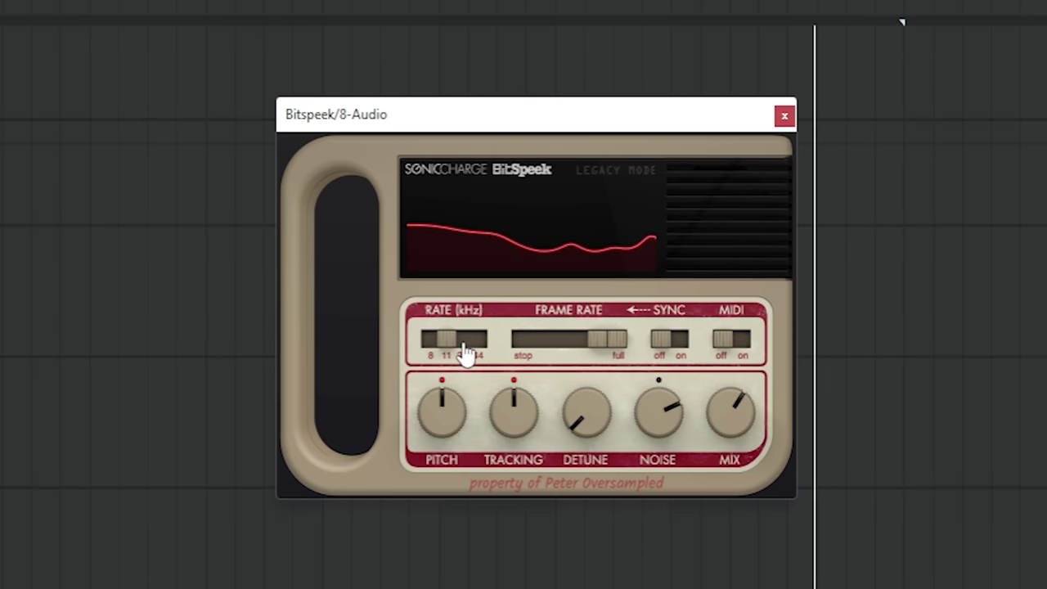
drag(463, 351, 431, 351)
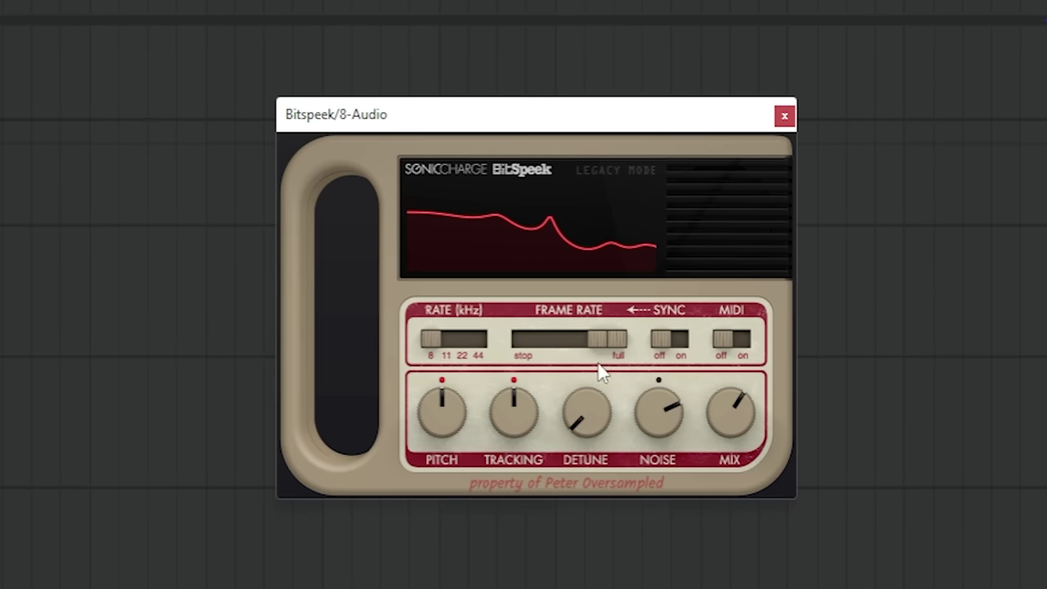
drag(607, 339, 560, 339)
drag(731, 409, 713, 501)
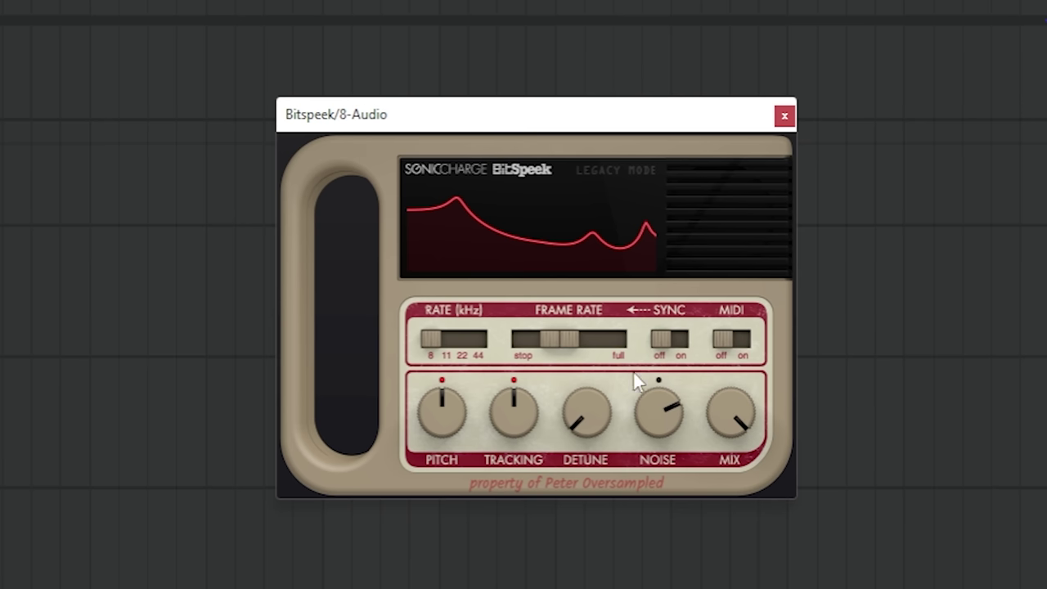
drag(579, 344, 596, 347)
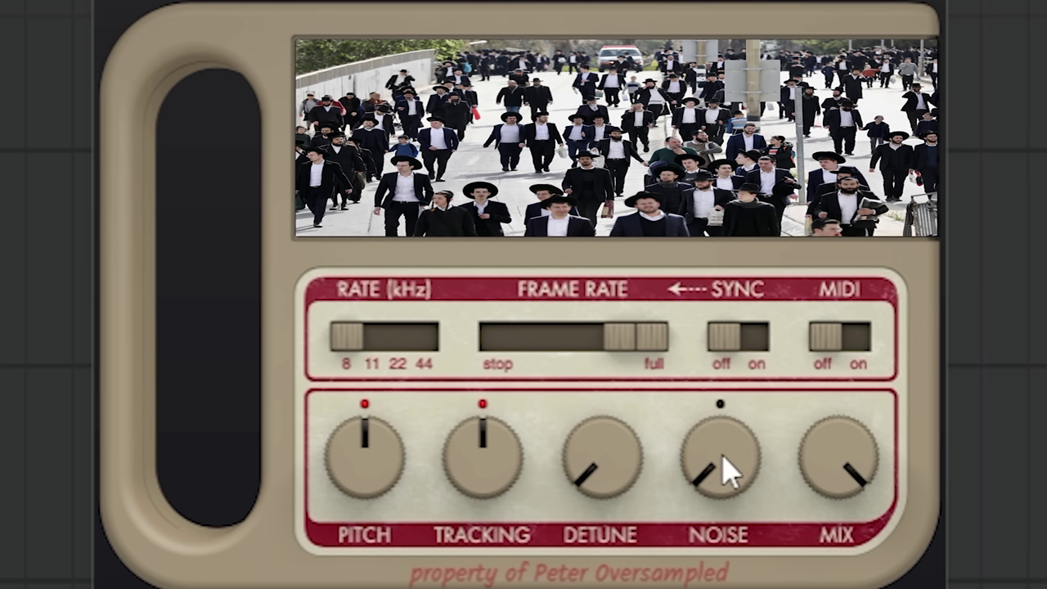
drag(659, 419, 659, 424)
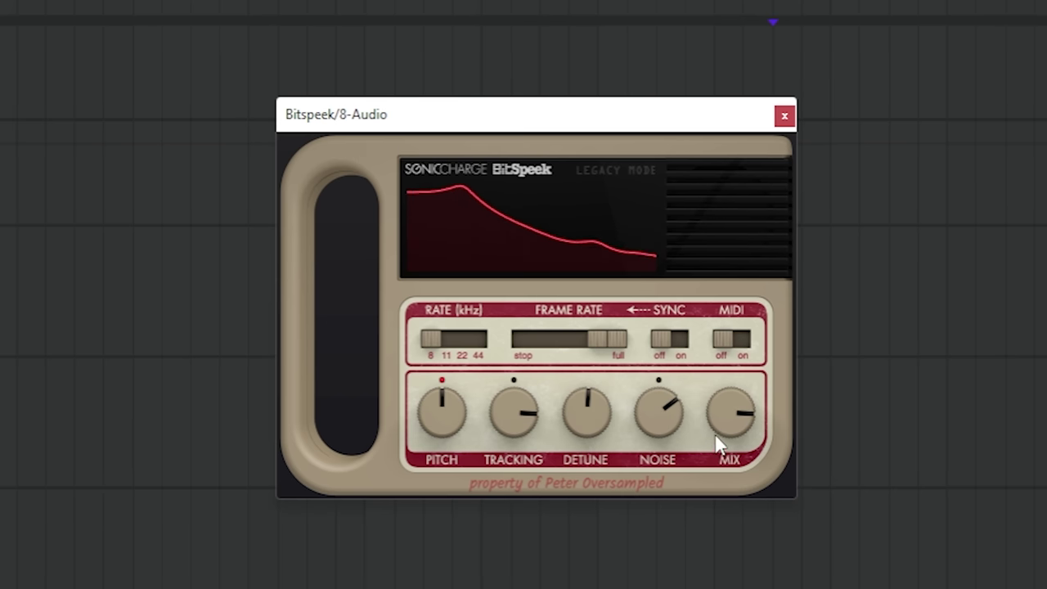
drag(432, 339, 446, 339)
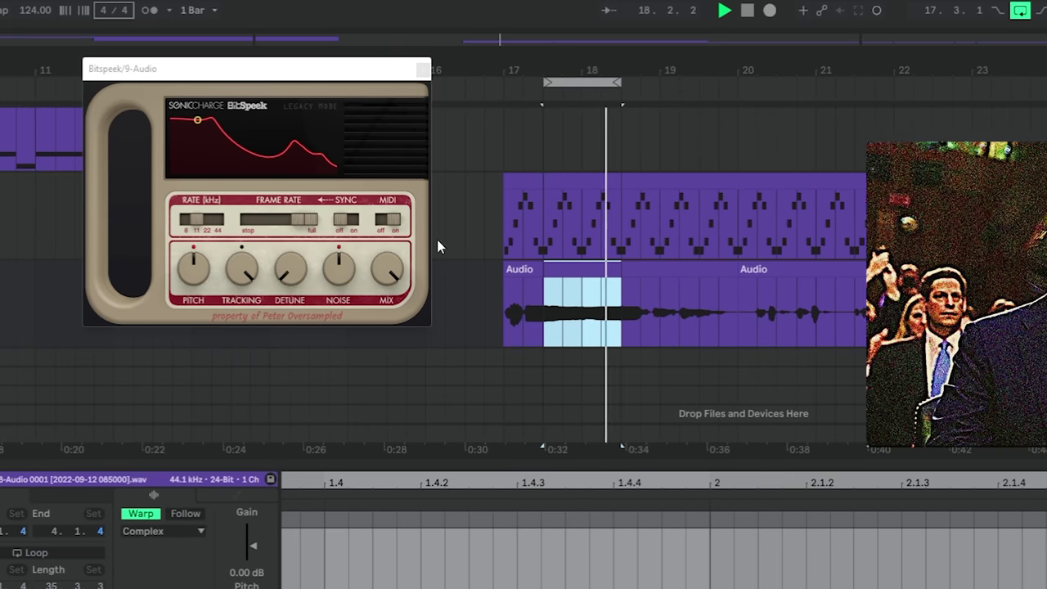
Raise Bitspeek's pitch to 23 semitones and lower its sample rate toward 8 kHz on 9-Audio
drag(193, 268, 174, 221)
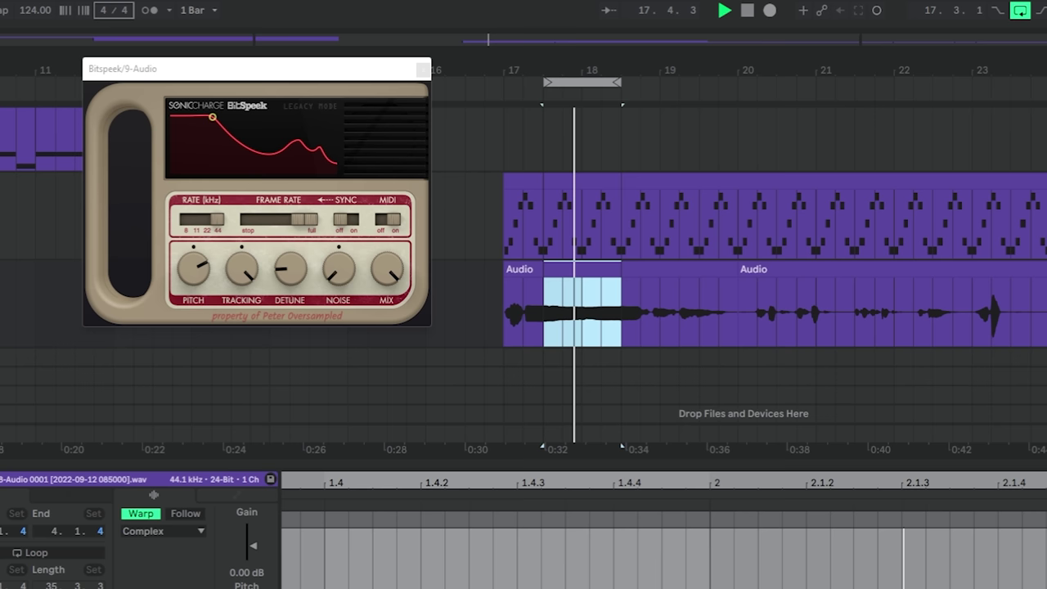
mouse_move(217, 232)
mouse_down()
mouse_move(193, 228)
mouse_move(220, 214)
mouse_up()
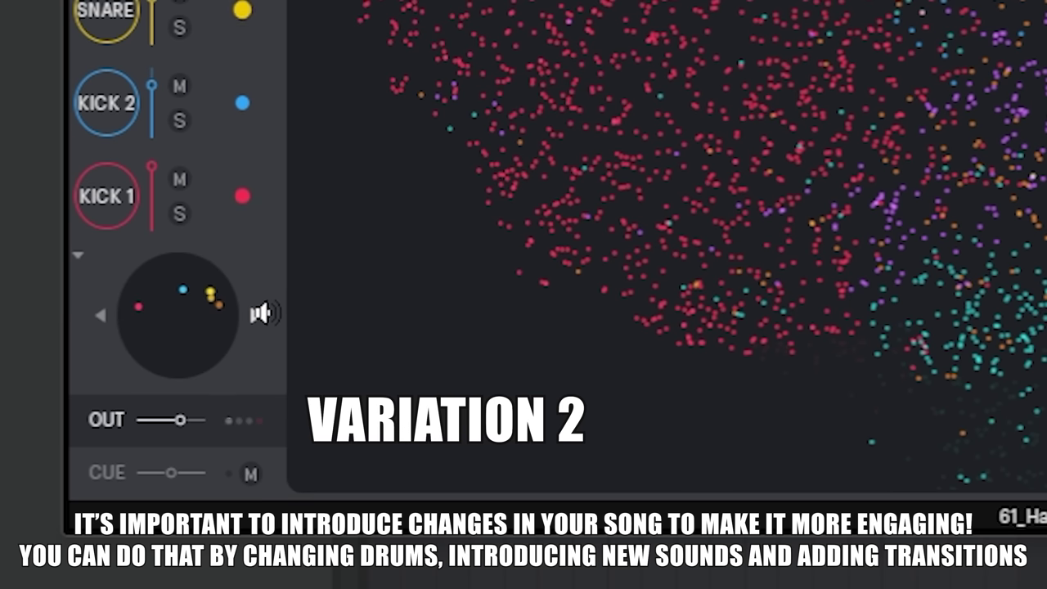
Load a different beat into XO's LIGMA 1 kit from the pattern list
click(257, 315)
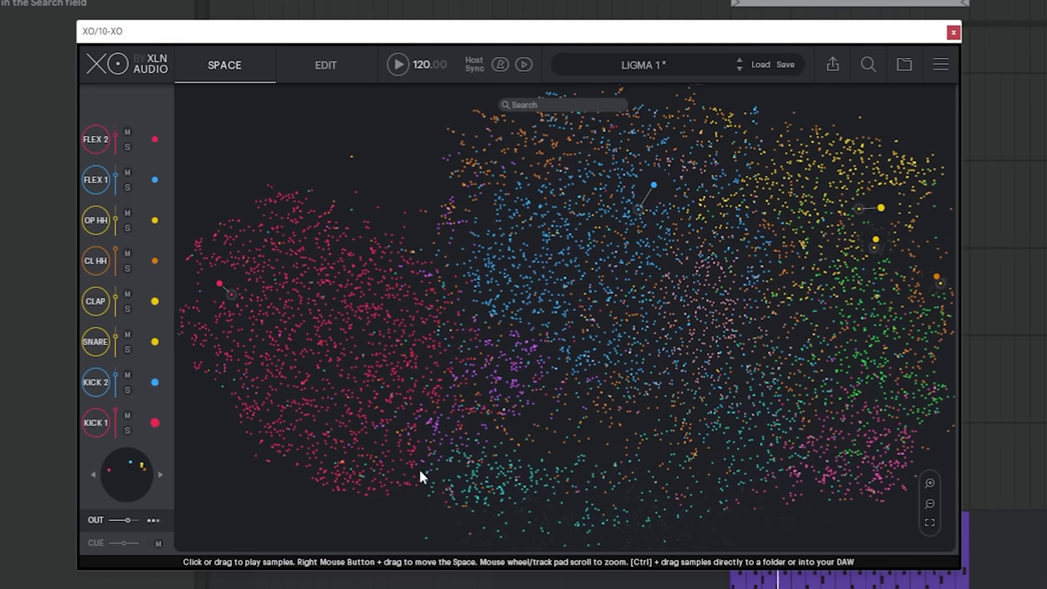
Audition a red kick, a sweep toward the pink area, and a yellow closed hi-hat, then open KICK 1
click(103, 435)
click(103, 436)
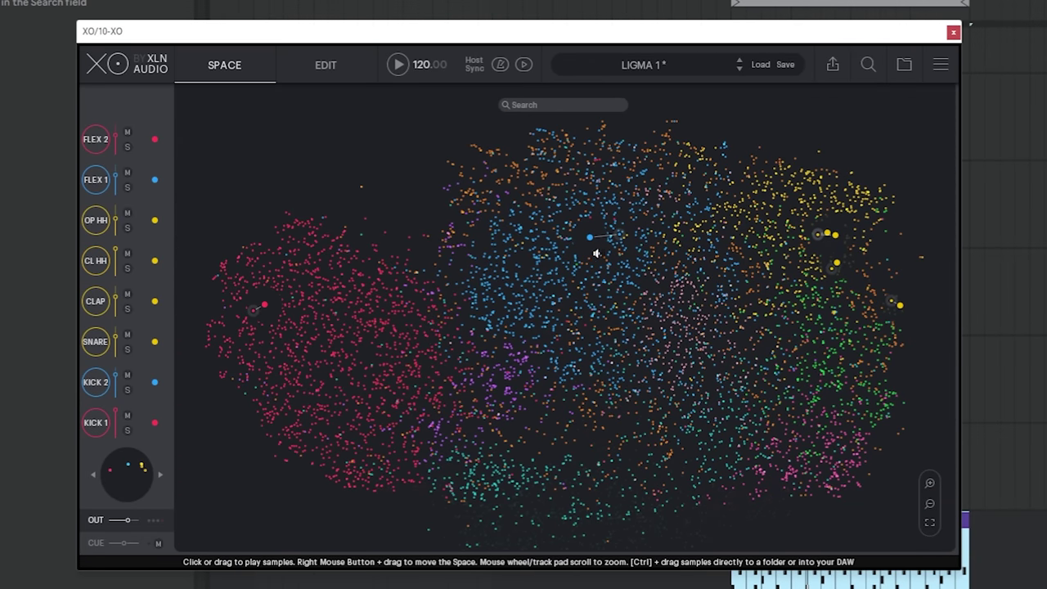
click(382, 326)
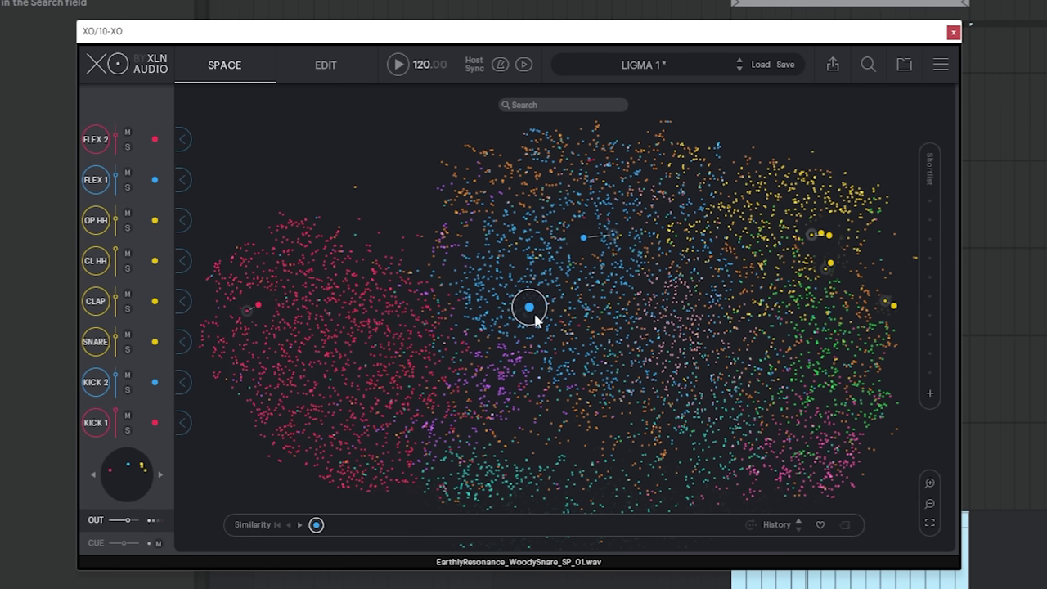
drag(548, 344, 768, 283)
drag(700, 370, 775, 281)
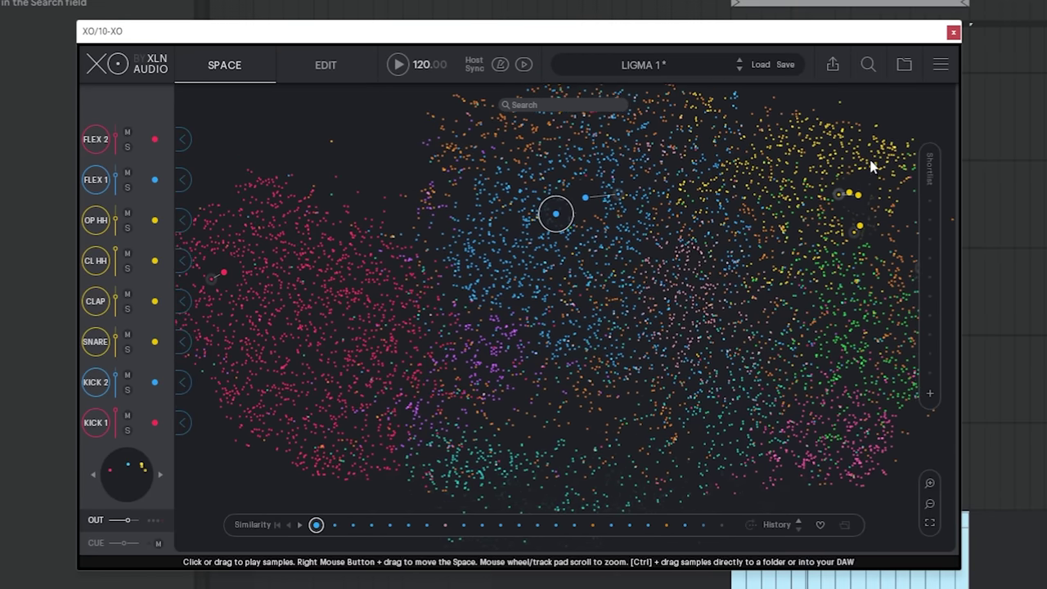
click(899, 110)
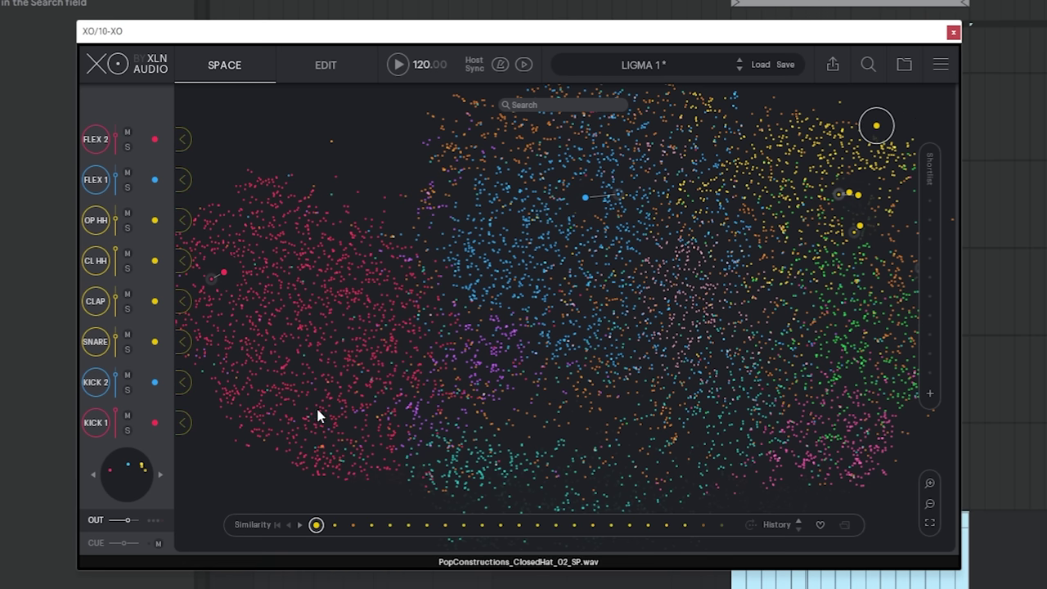
click(96, 425)
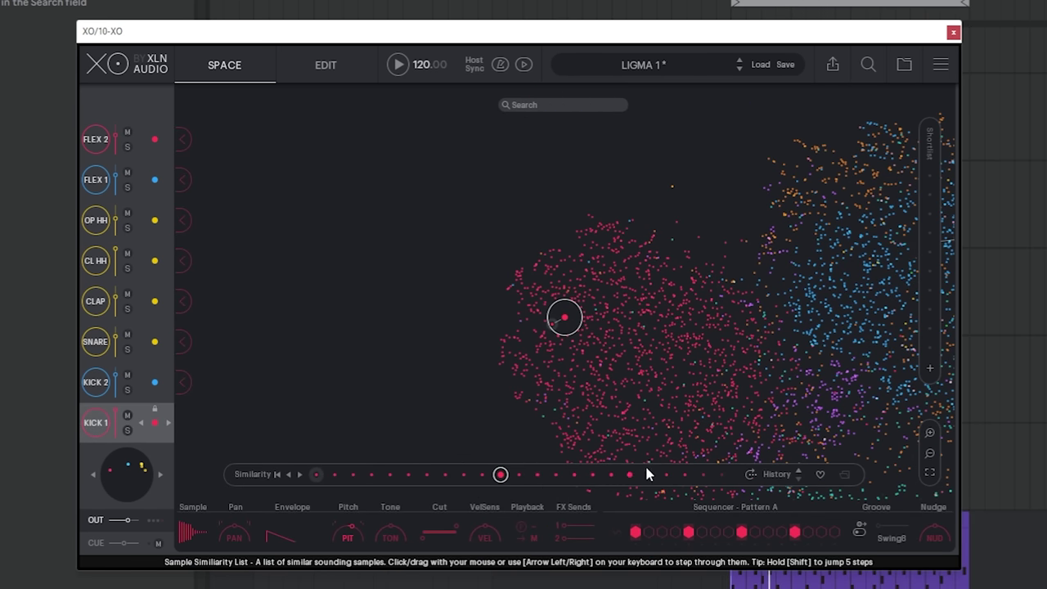
Swap KICK 1 to similar kicks like FutureBass_Kick_SP_05.wav, then mutate the XO kit
click(518, 475)
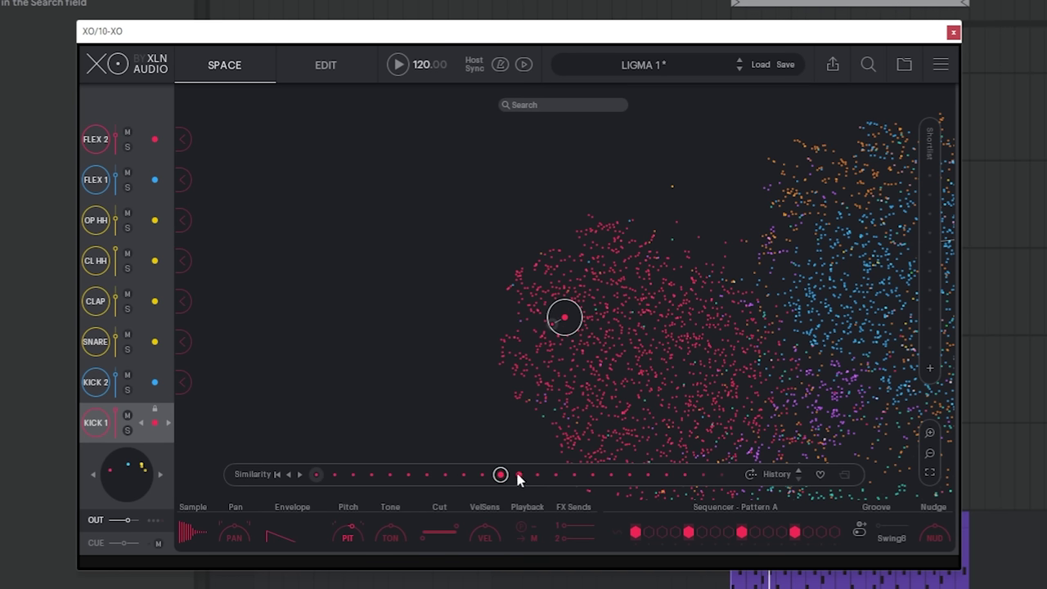
click(518, 475)
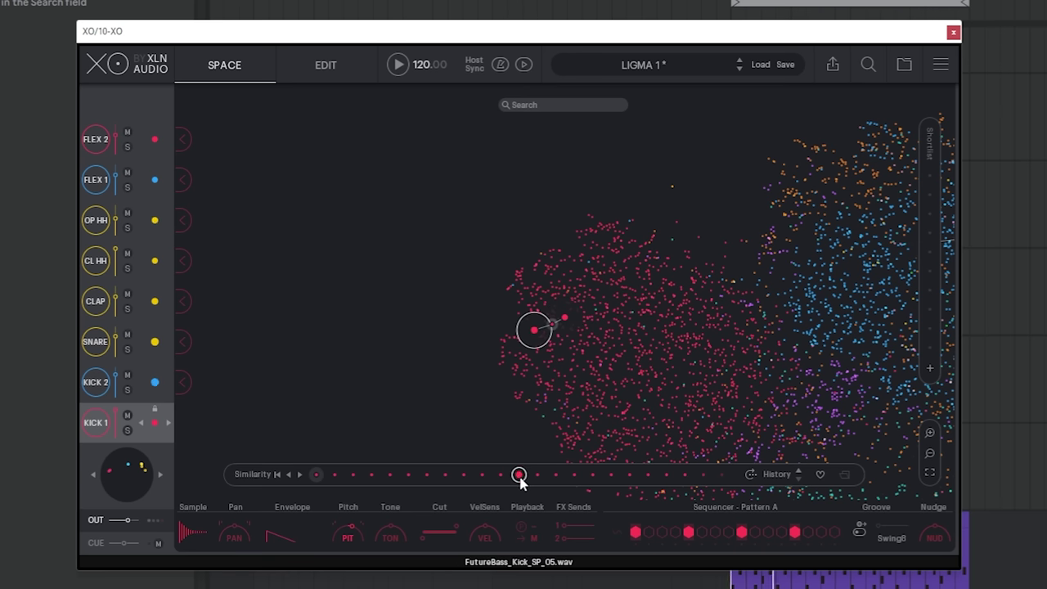
click(555, 475)
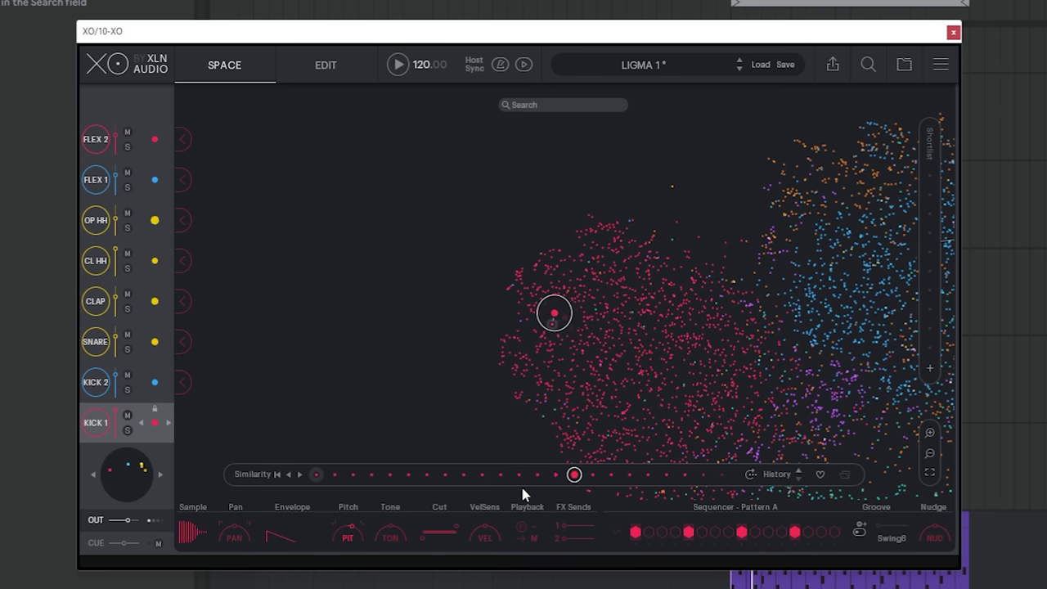
key(Up)
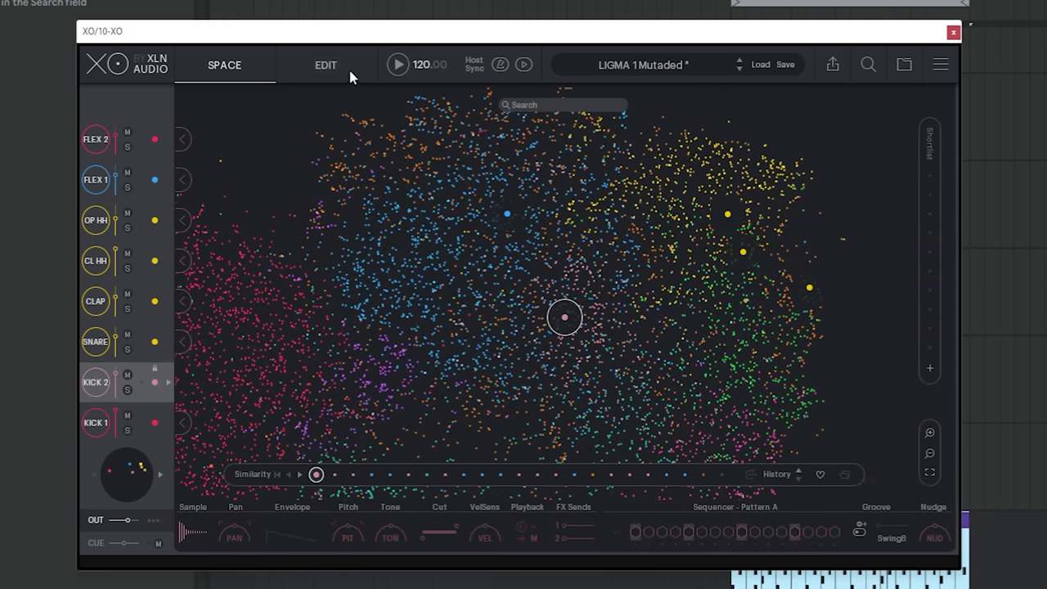
click(326, 67)
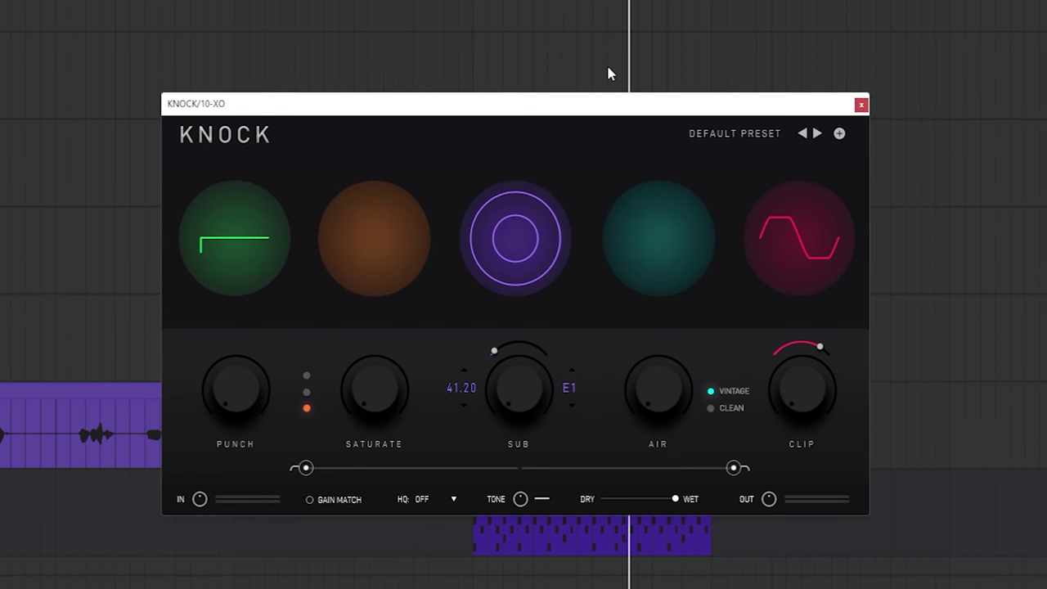
Raise Knock's saturation to 44, adjust clipping, and try different saturation modes during playback
key(space)
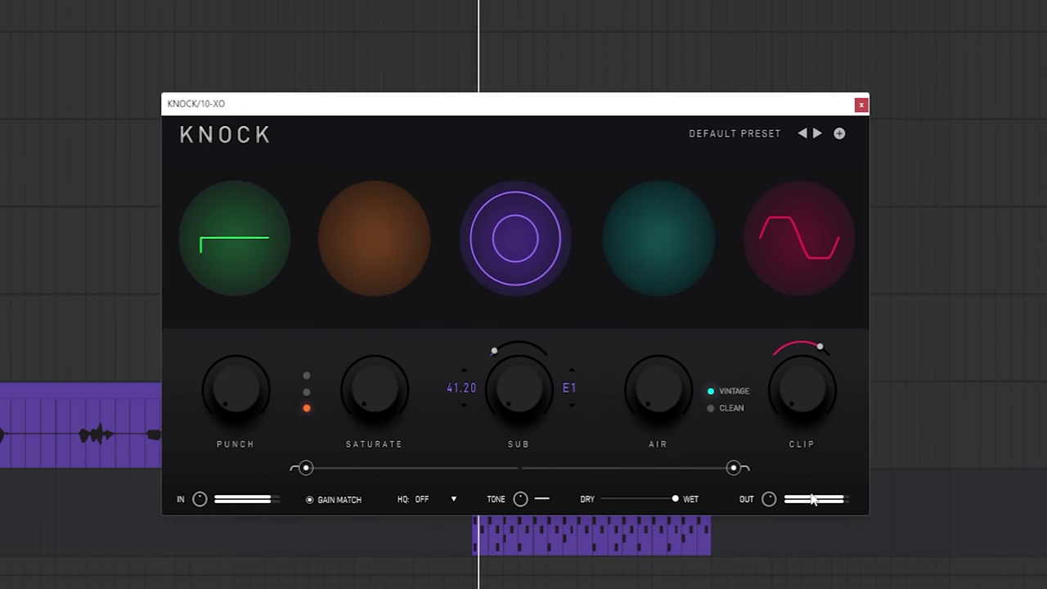
drag(813, 417, 813, 414)
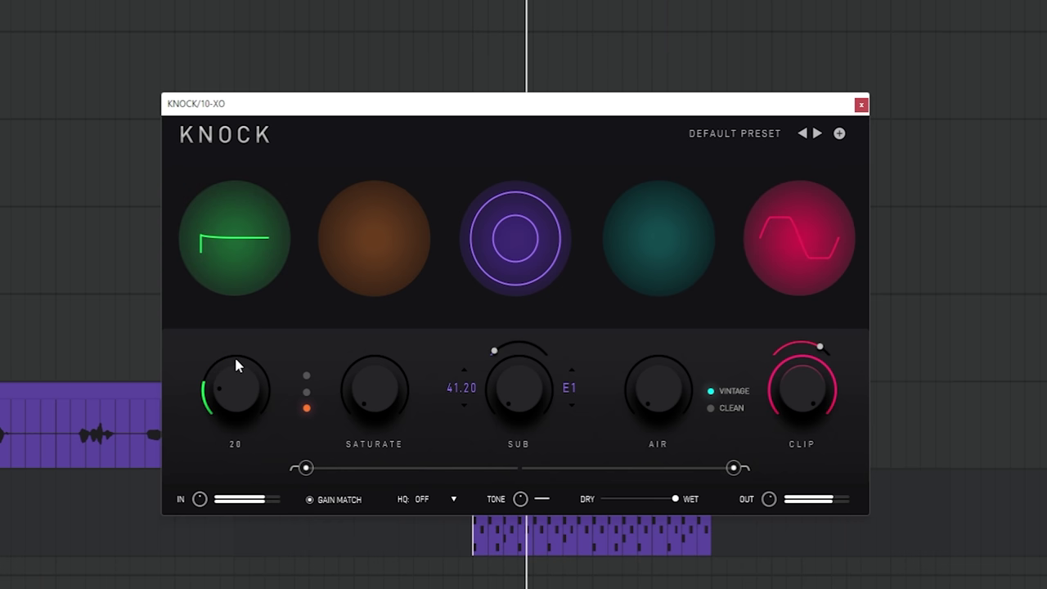
drag(357, 257, 366, 292)
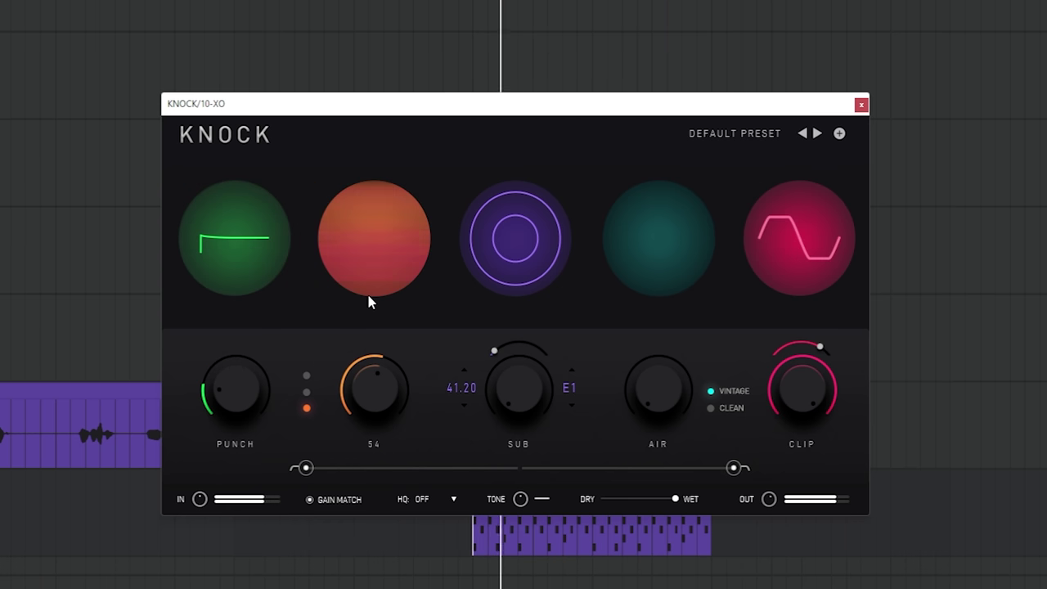
click(306, 392)
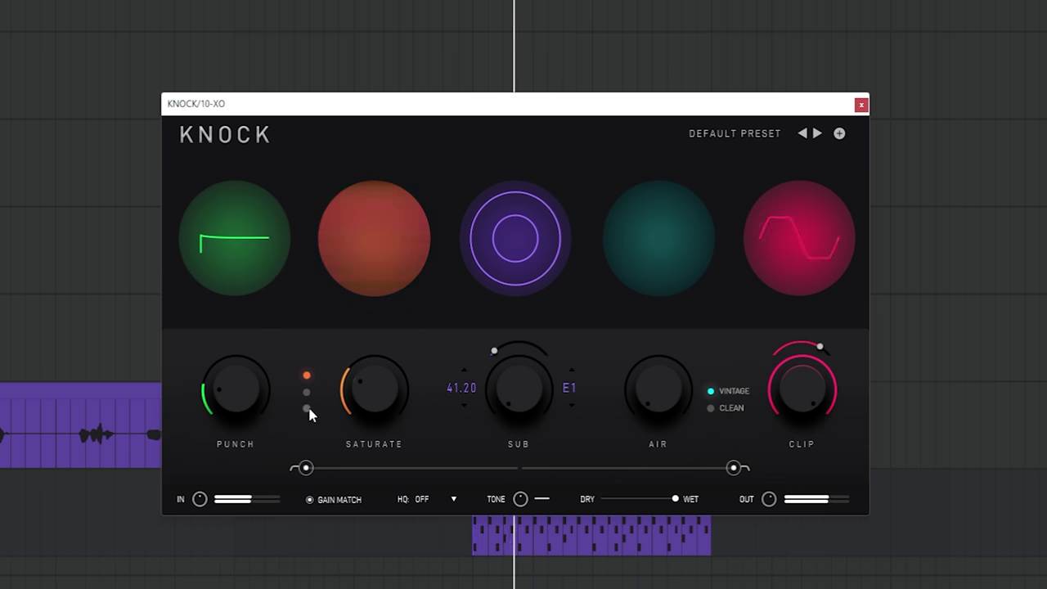
click(307, 409)
key(space)
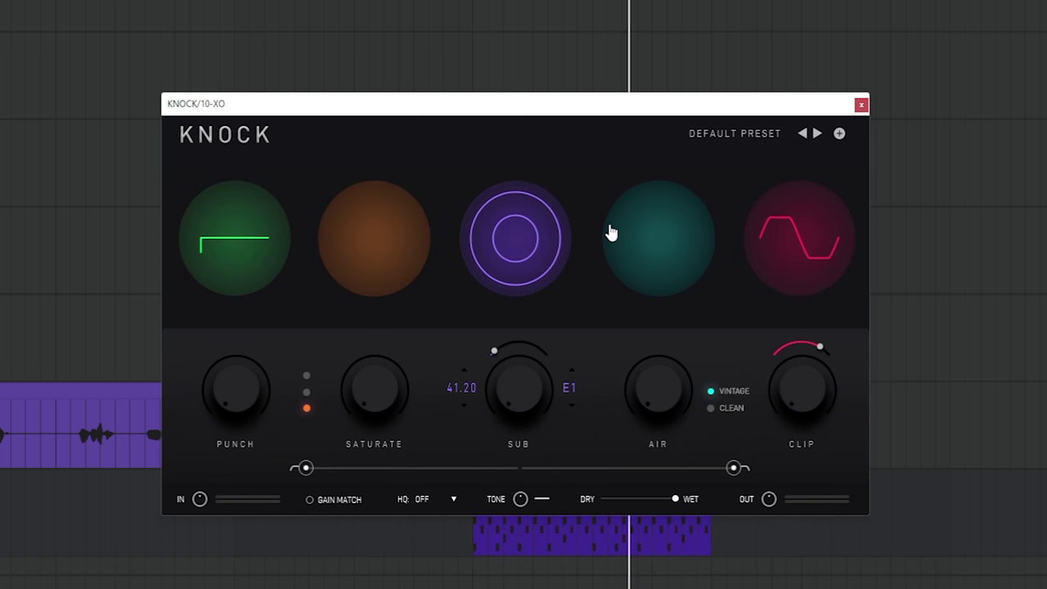
Raise air to 33 while switching the character from Vintage to Clean and back
click(711, 408)
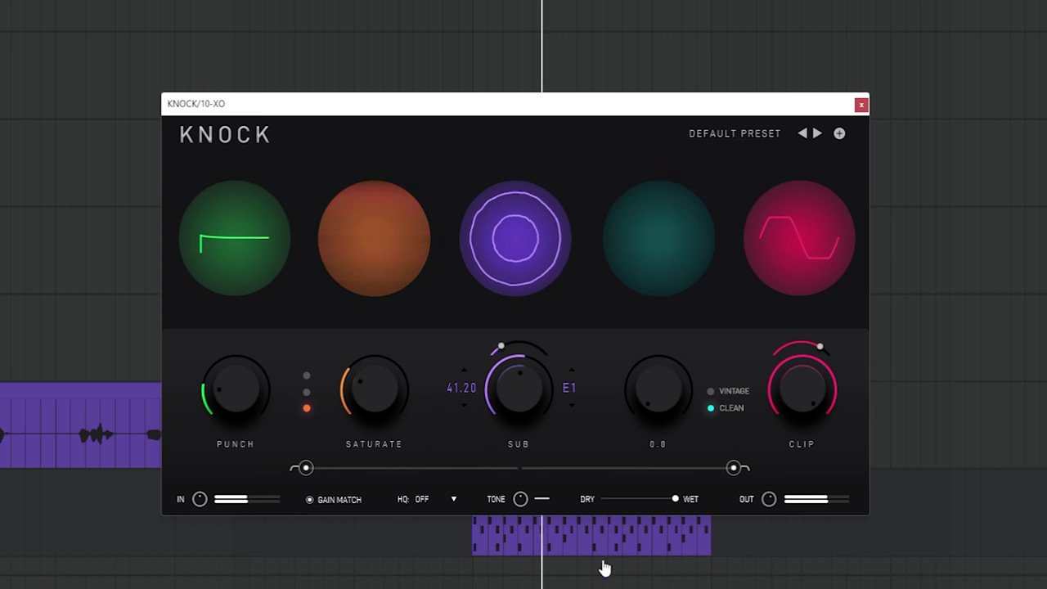
drag(657, 416, 682, 351)
click(711, 391)
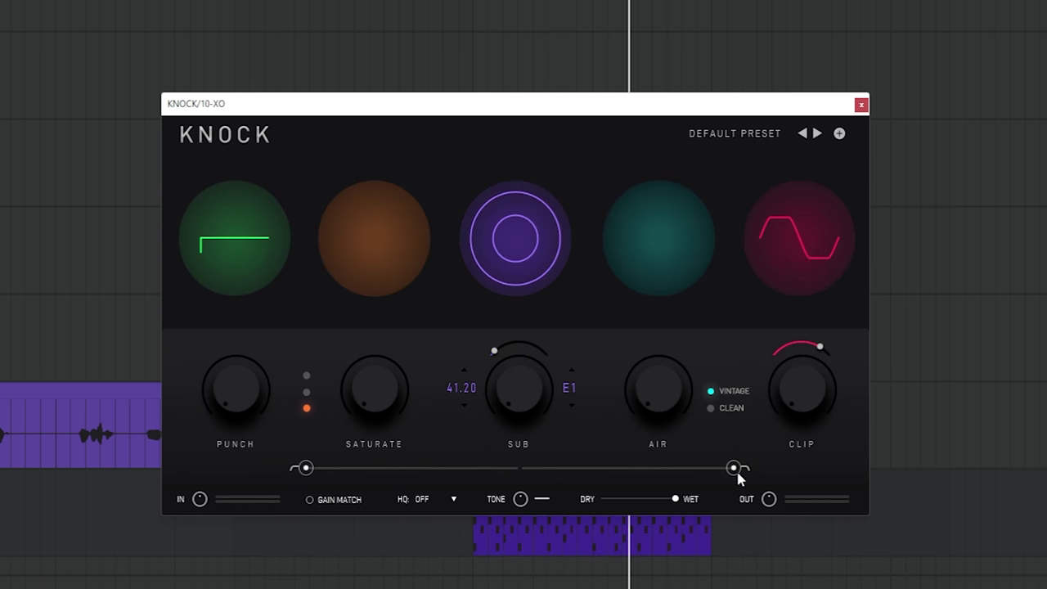
Load DECAP - 808 BEEFY, then step through the BREAKBEAT presets to DECAP - KICK TO 808
click(759, 135)
click(742, 215)
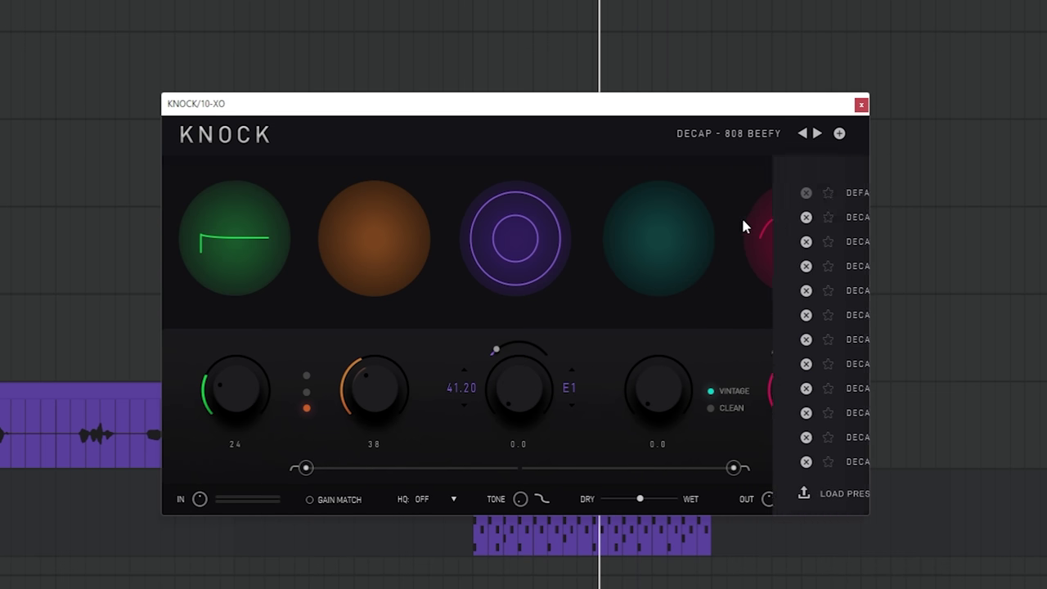
click(817, 135)
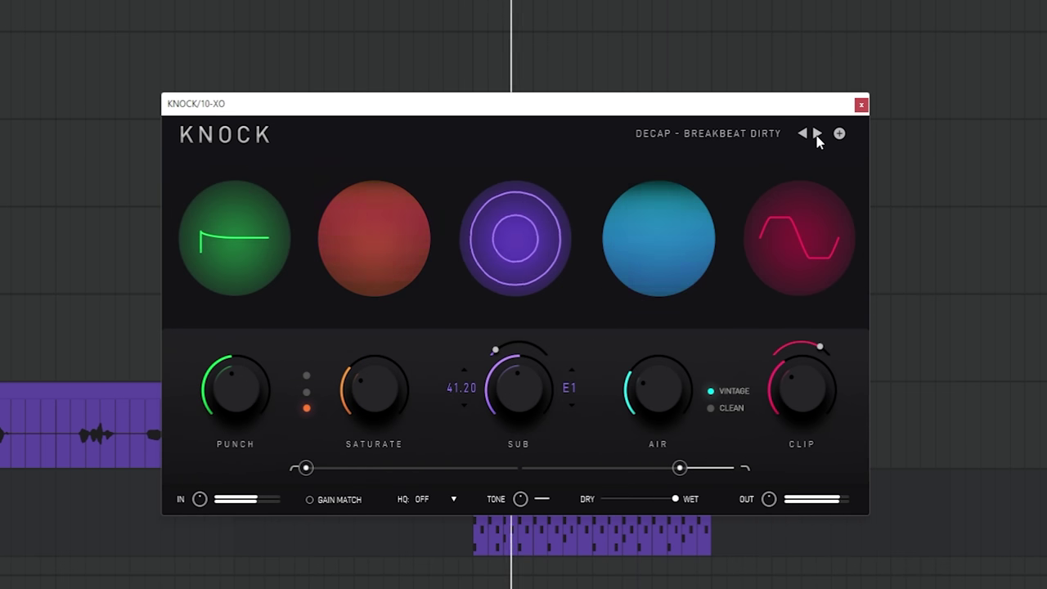
click(817, 135)
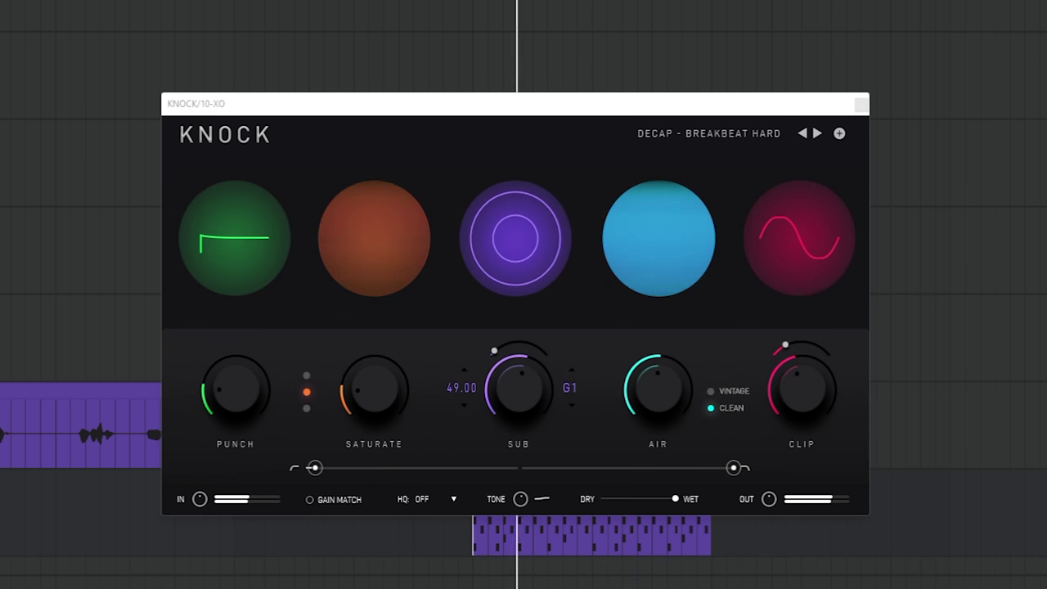
click(817, 134)
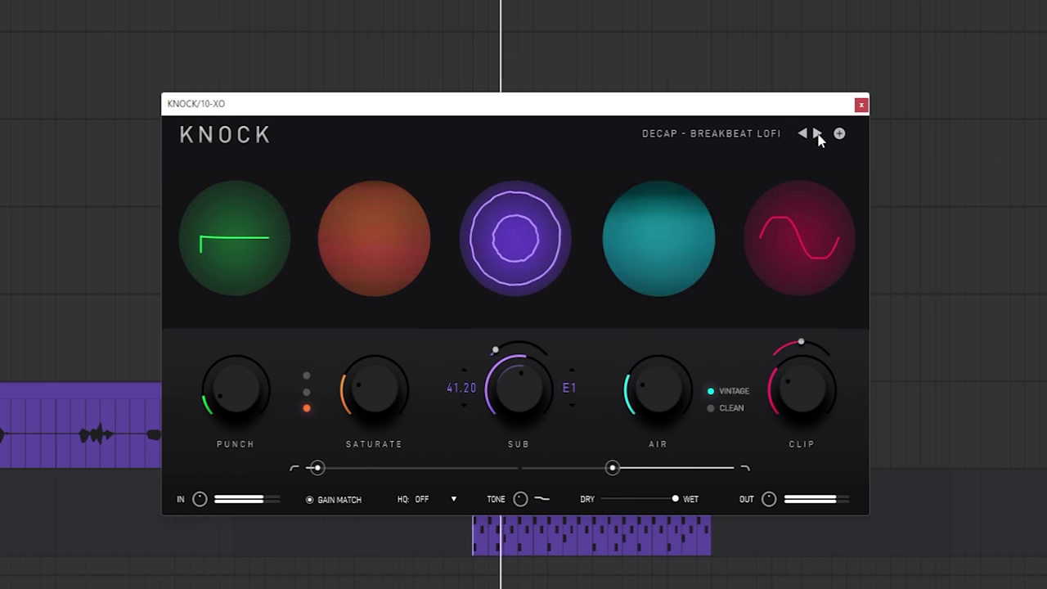
click(818, 135)
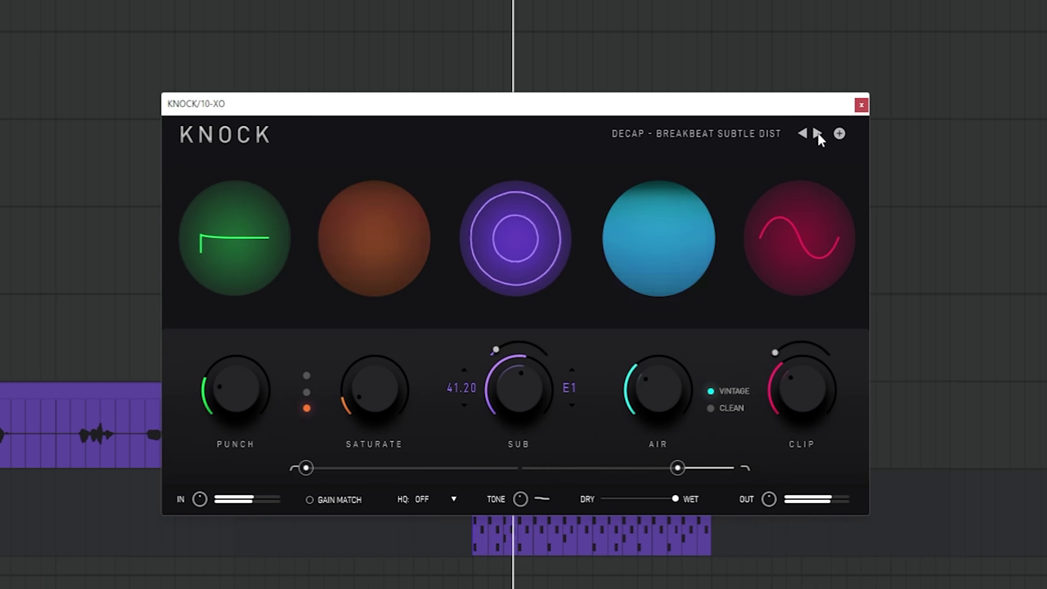
click(818, 134)
click(818, 134)
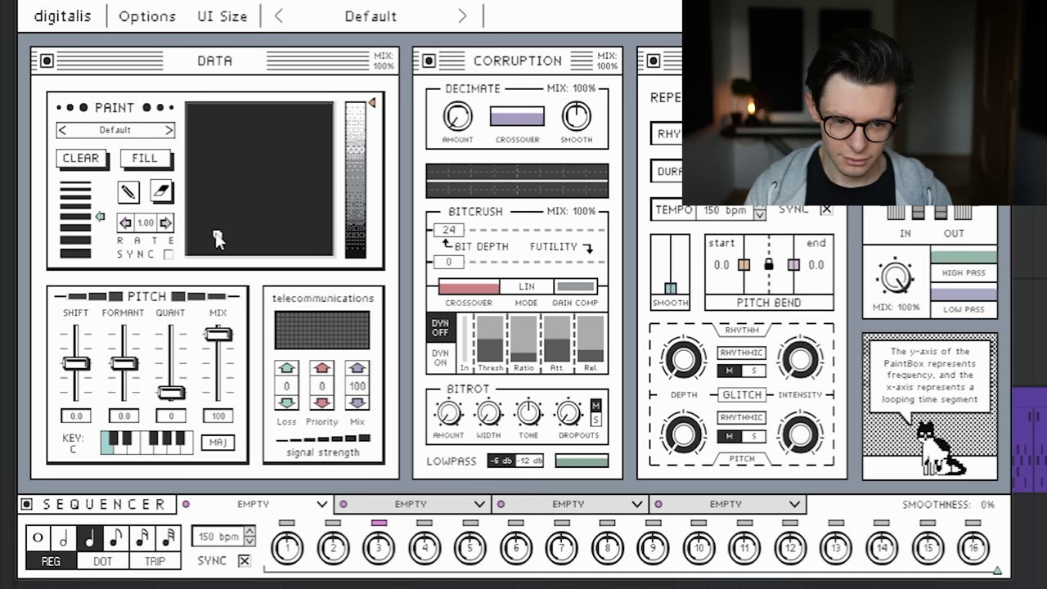
Paint a curved stroke into Digitalis's PaintBox
mouse_move(217, 236)
mouse_down()
mouse_move(219, 201)
mouse_move(237, 228)
mouse_up()
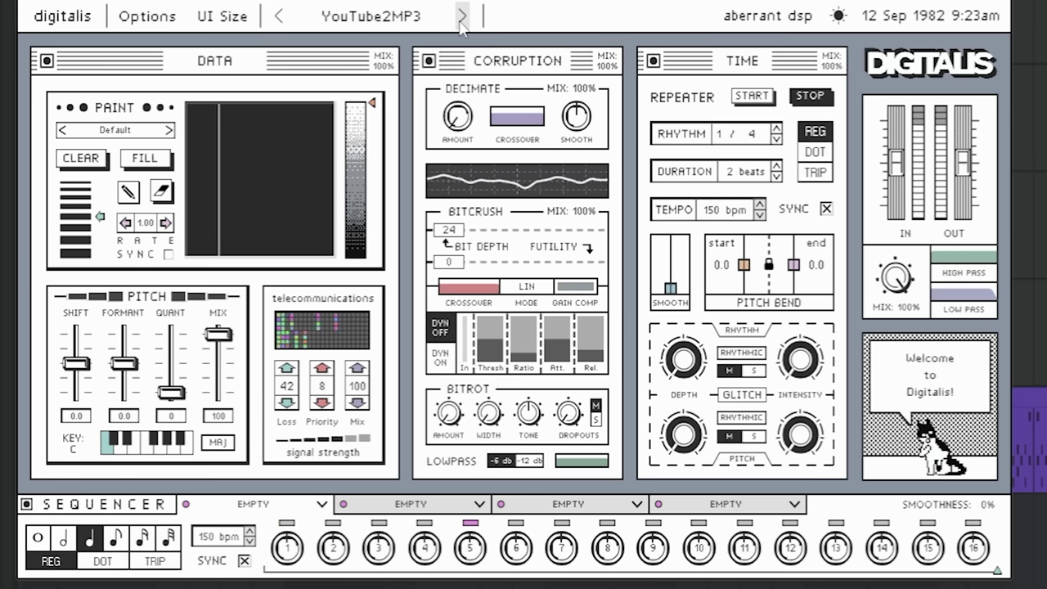
Audition Digitalis presets A Little Movement and Sci-Fi Alarm, then push paint intensity to maximum
click(462, 18)
mouse_move(526, 91)
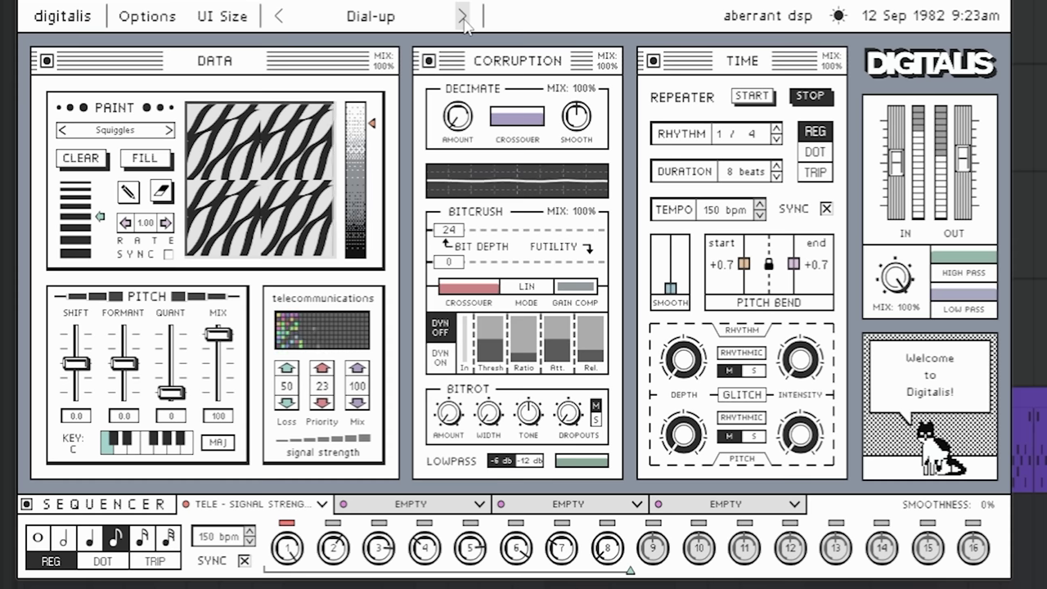
click(397, 17)
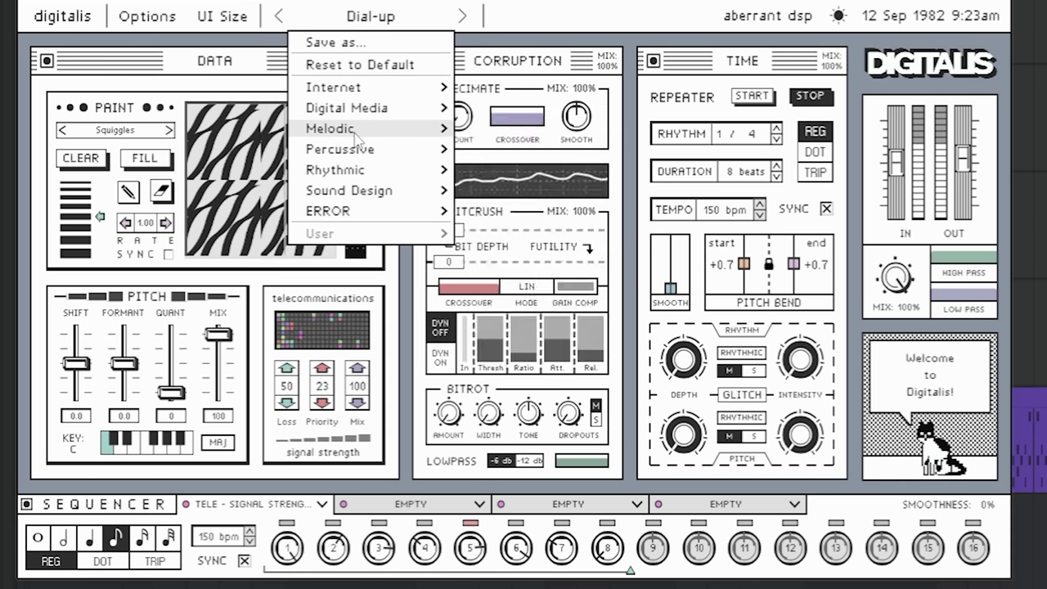
click(463, 16)
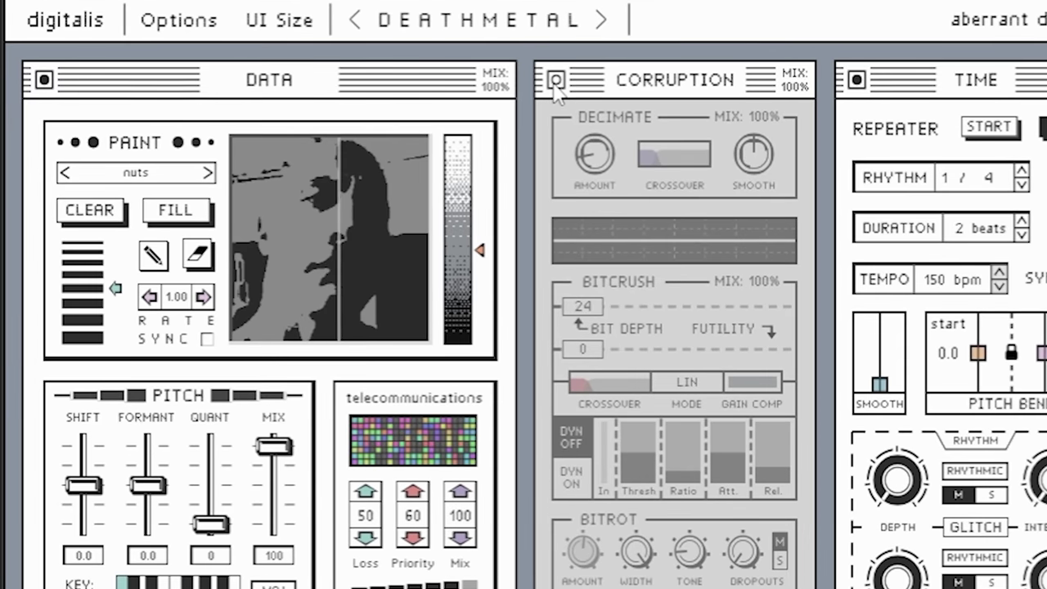
mouse_move(478, 248)
mouse_down()
mouse_move(480, 137)
mouse_move(486, 303)
mouse_move(484, 175)
mouse_up()
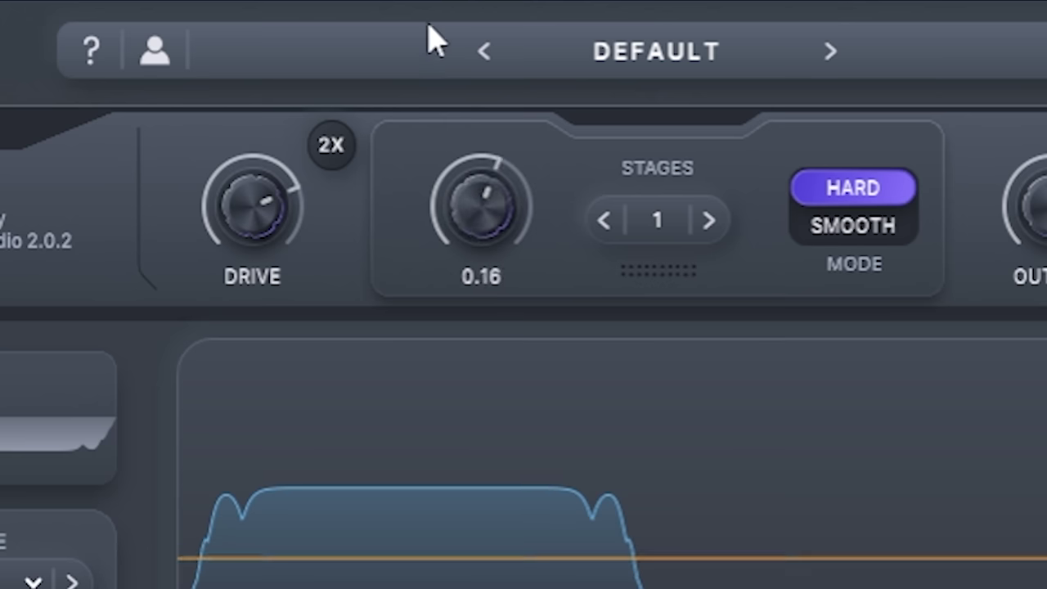
Set Rift's negative shape to Wavefold Rubber
click(756, 266)
mouse_move(788, 310)
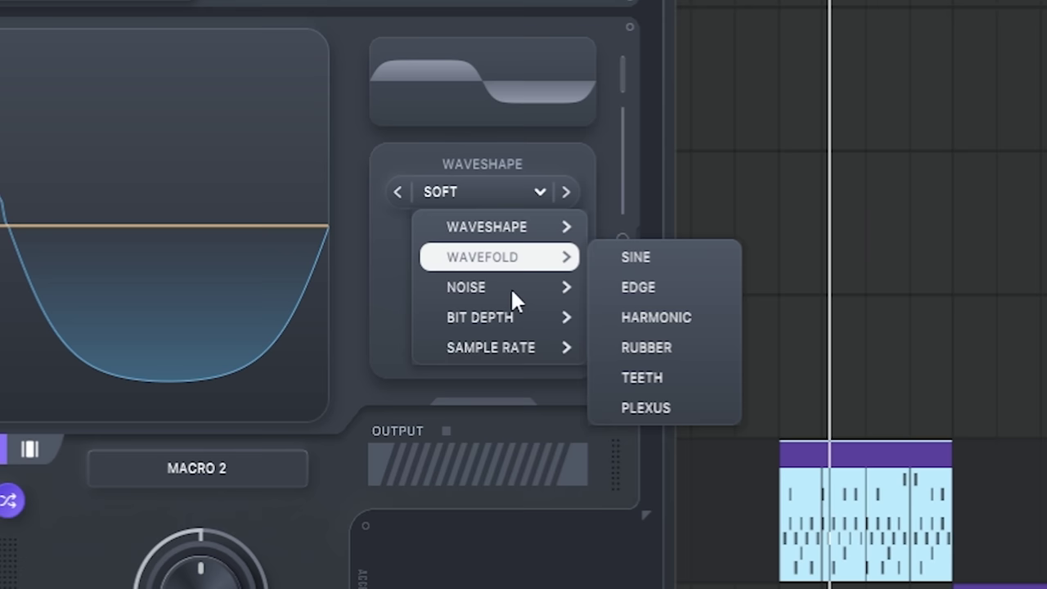
click(676, 348)
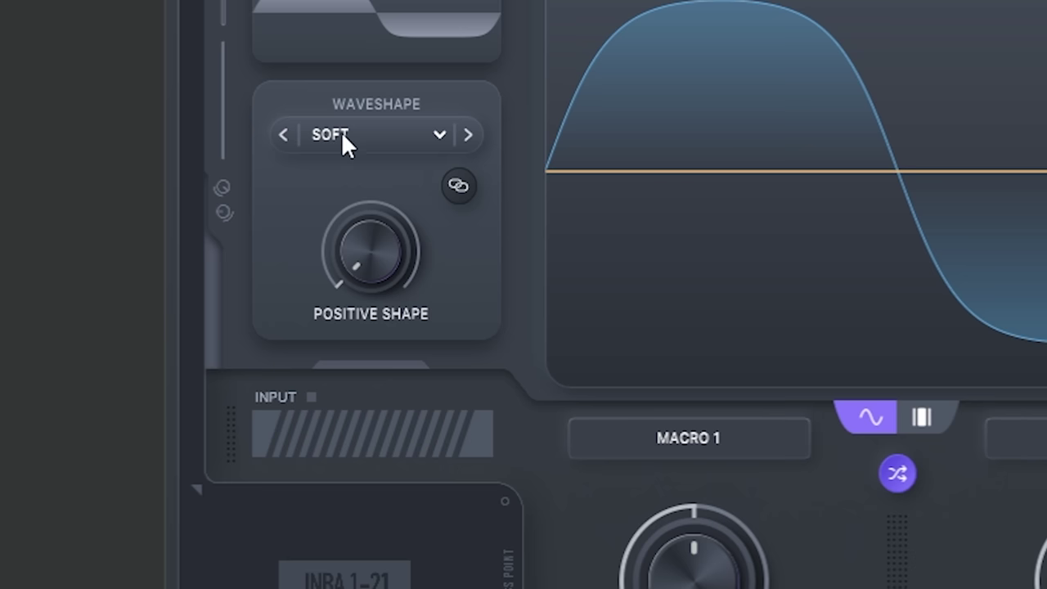
Set Rift's positive shape to Vertex
click(244, 267)
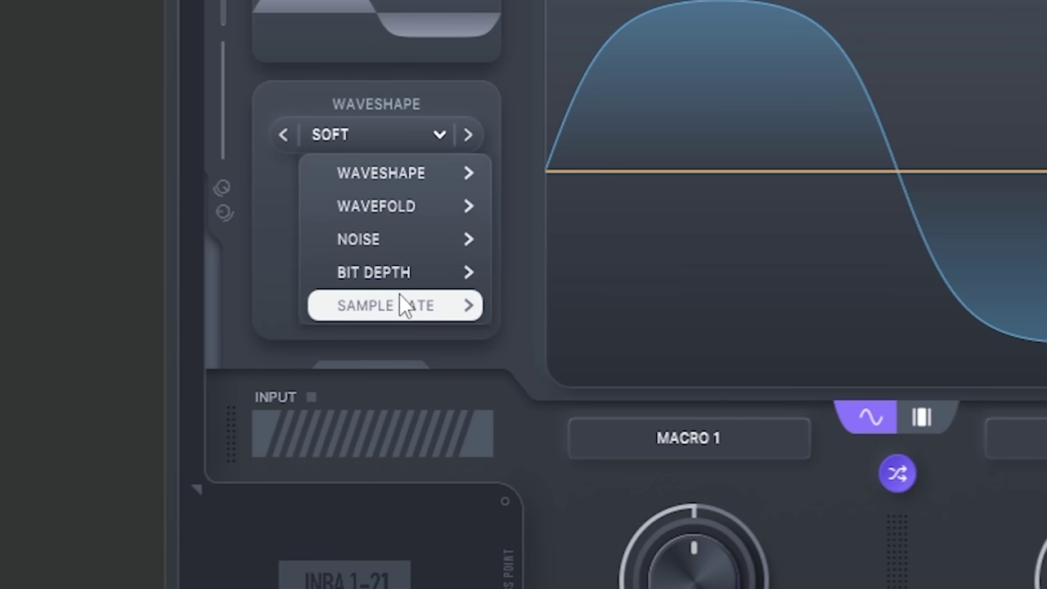
mouse_move(273, 348)
mouse_move(405, 278)
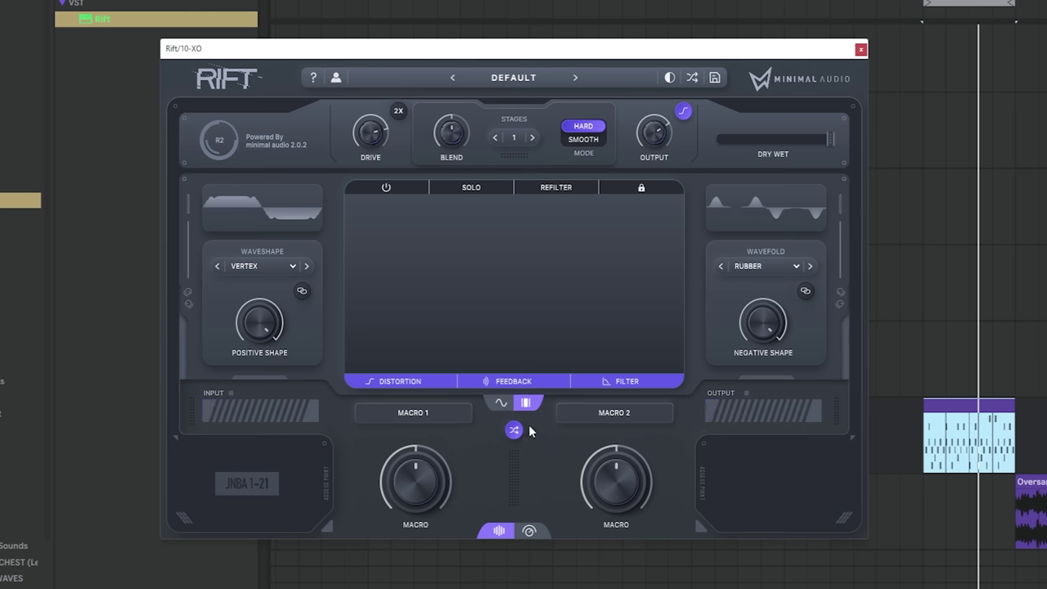
Lower the middle frequency band's level in Rift's multiband view, then bring up the preset browser
click(530, 532)
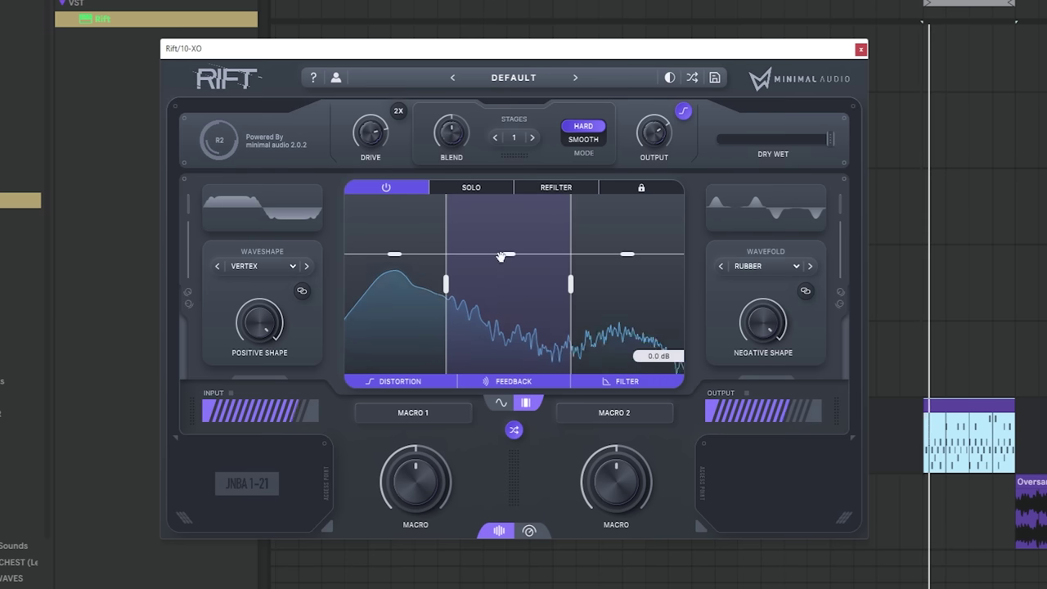
drag(508, 254, 508, 275)
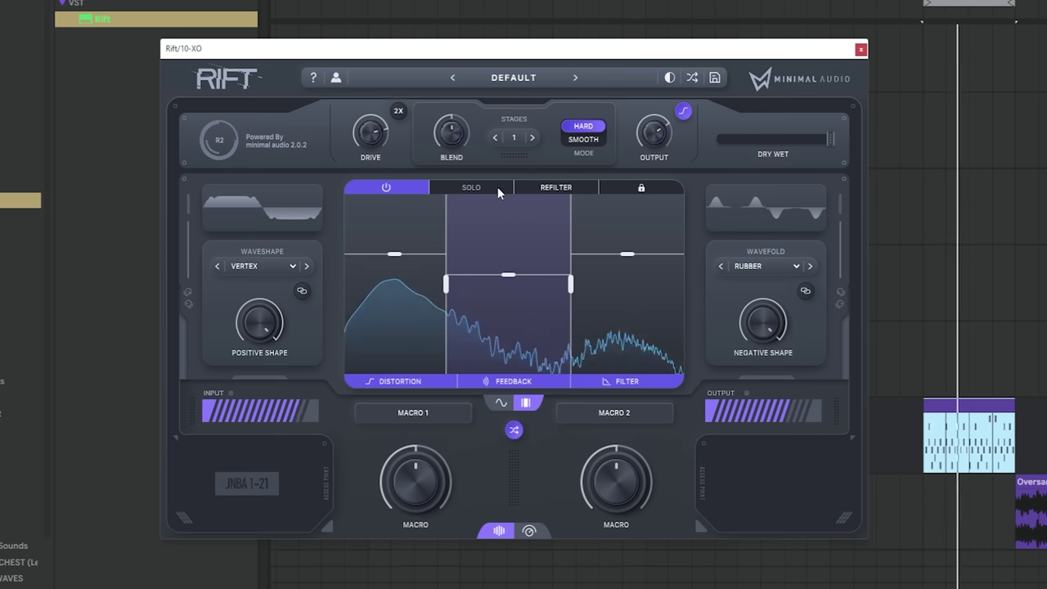
click(561, 75)
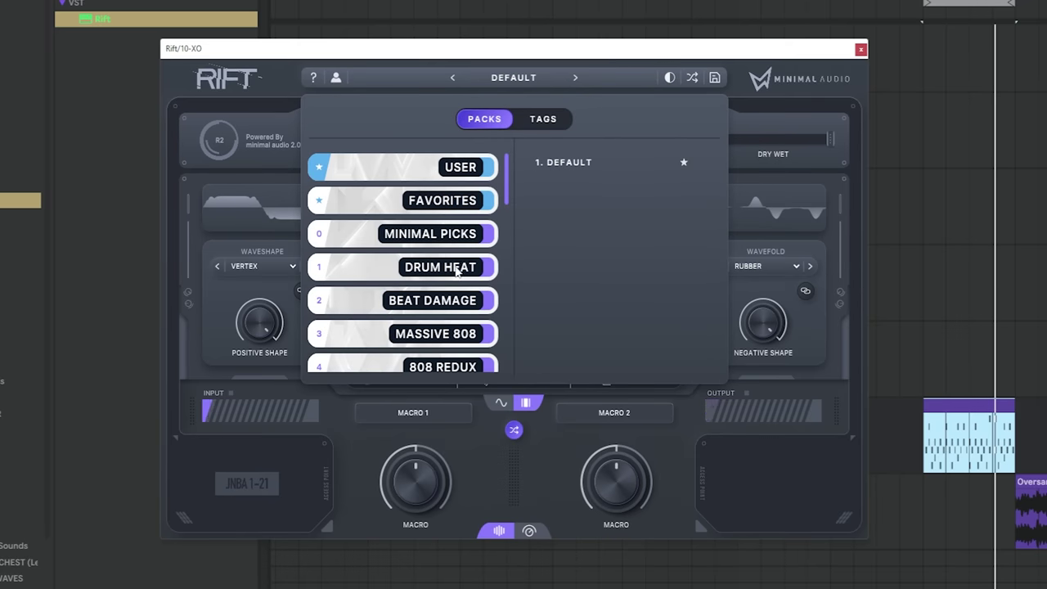
Load Crunchy Breaks, step to Downbeat Rez, then try Pixel Talk, Glitch Tails and Rare Coins
click(574, 78)
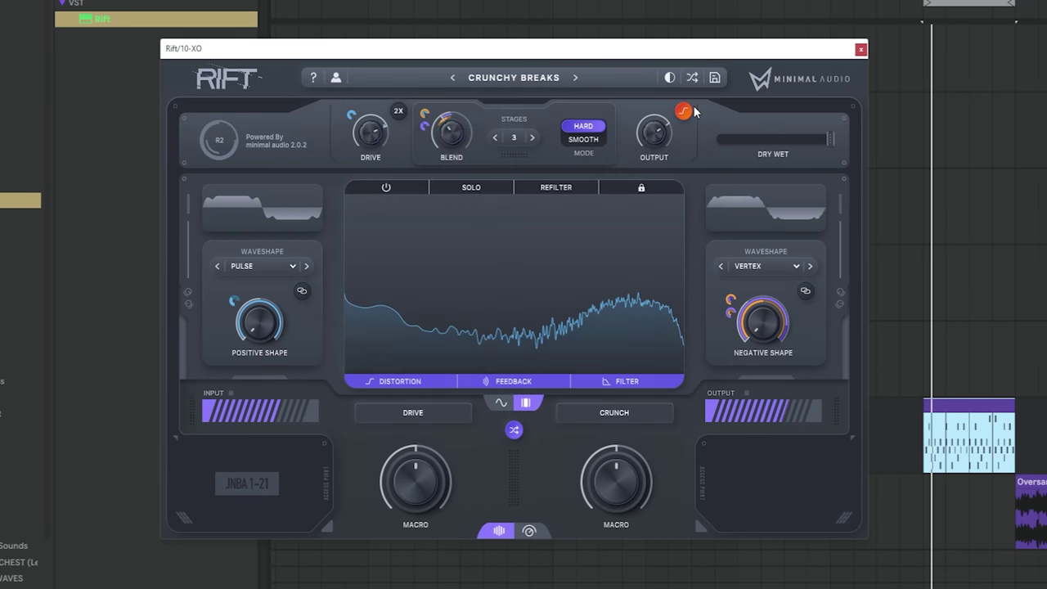
click(573, 77)
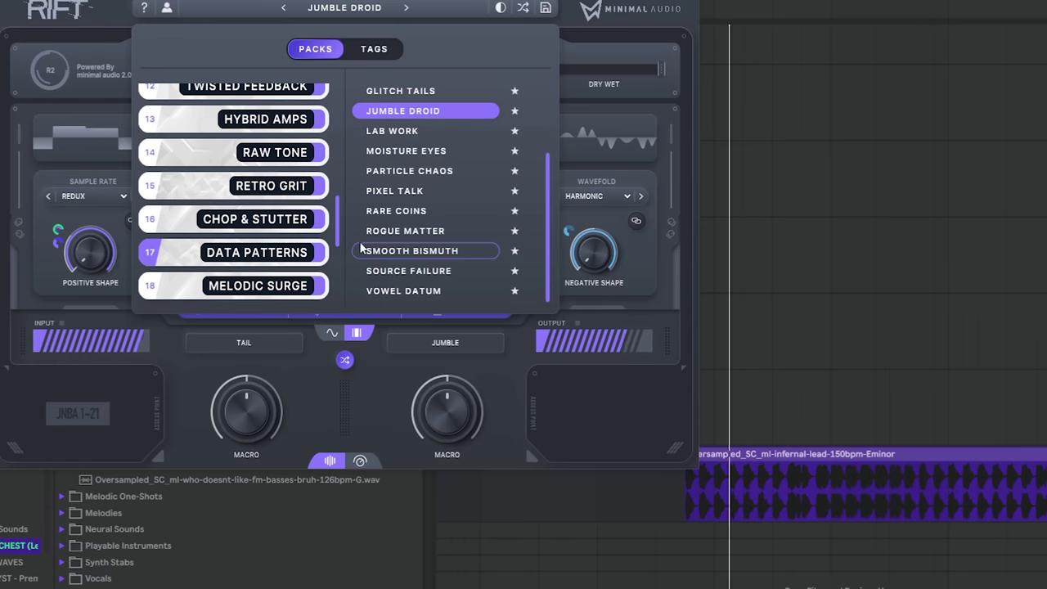
click(406, 194)
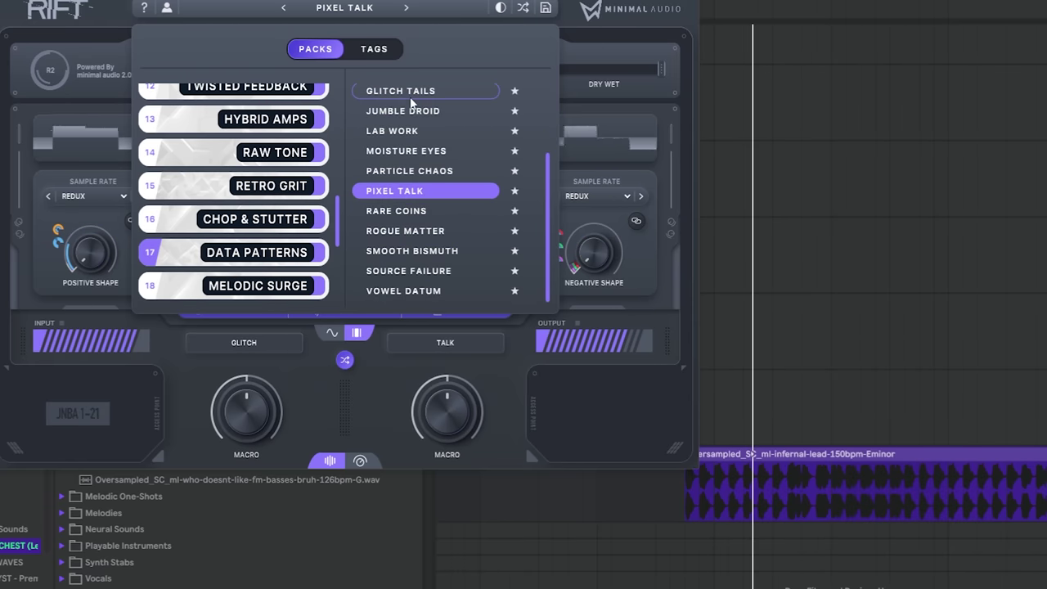
click(411, 94)
click(400, 211)
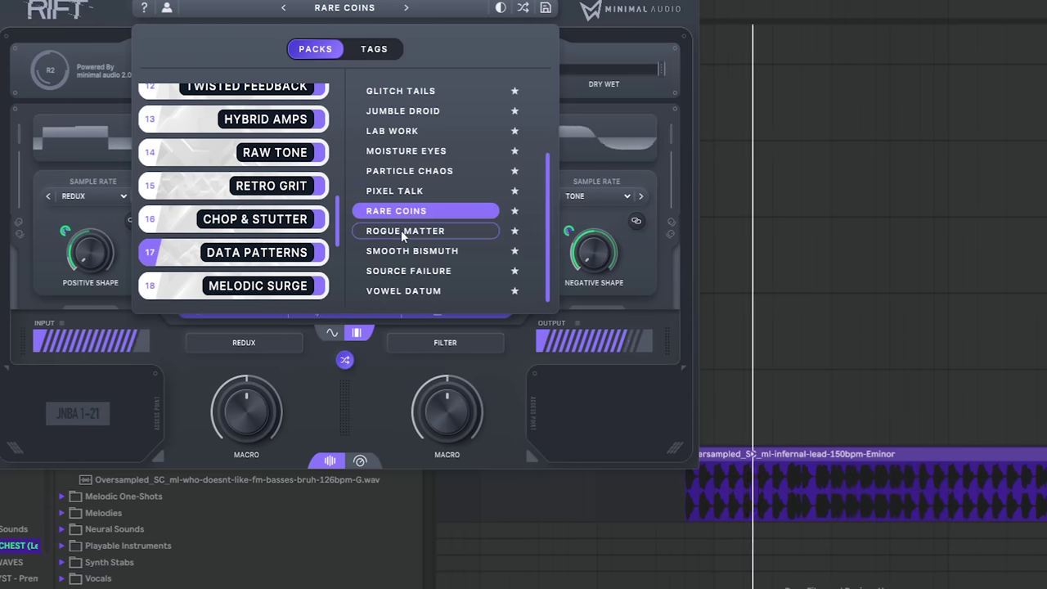